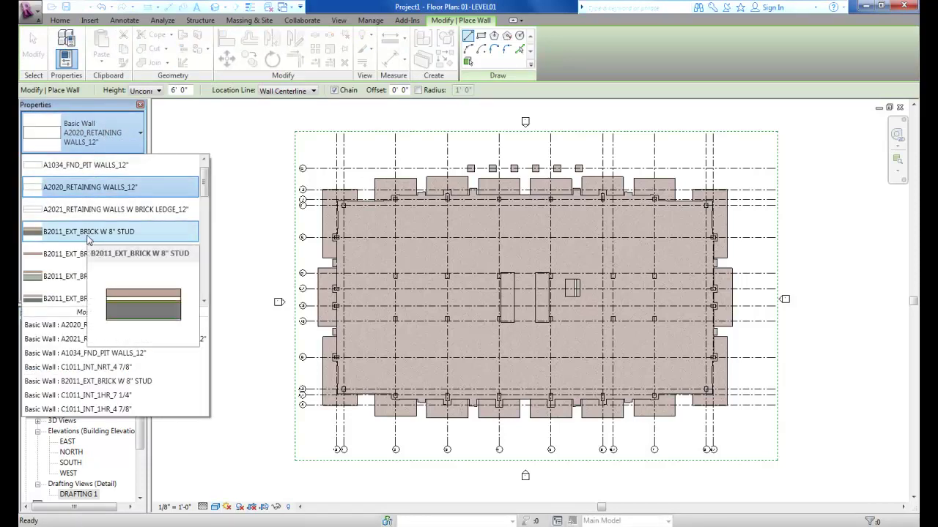
- Pick the B2011_EXT_BRICK W 8" STUD wall type for 20' 0" high walls on 01-LEVEL01
click(88, 233)
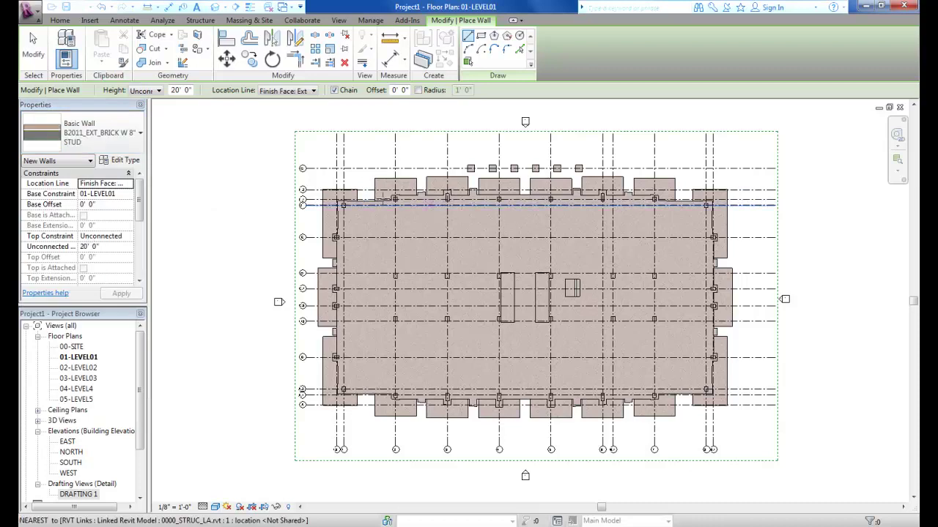
scroll(377, 198, up, 5)
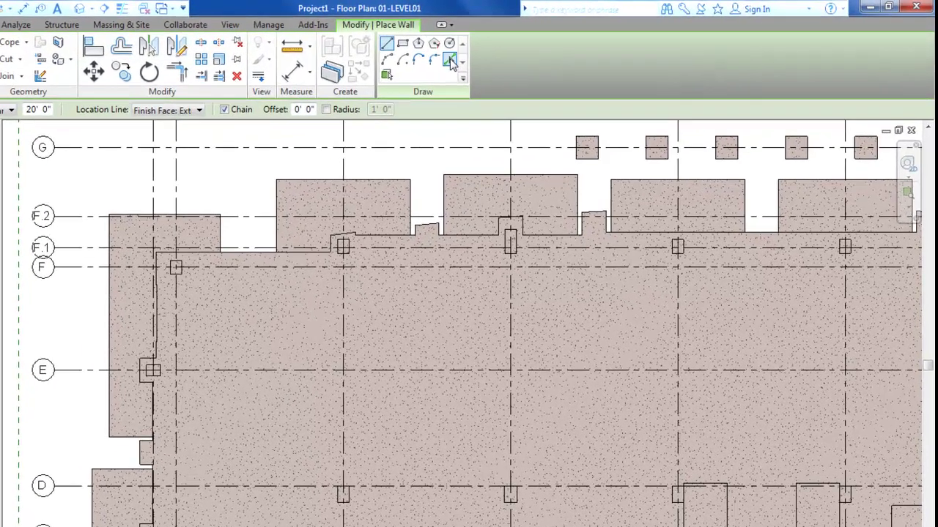
- Use Pick Lines with the Core Face: Exterior location line and chain-highlight the slab edges with Tab
click(513, 50)
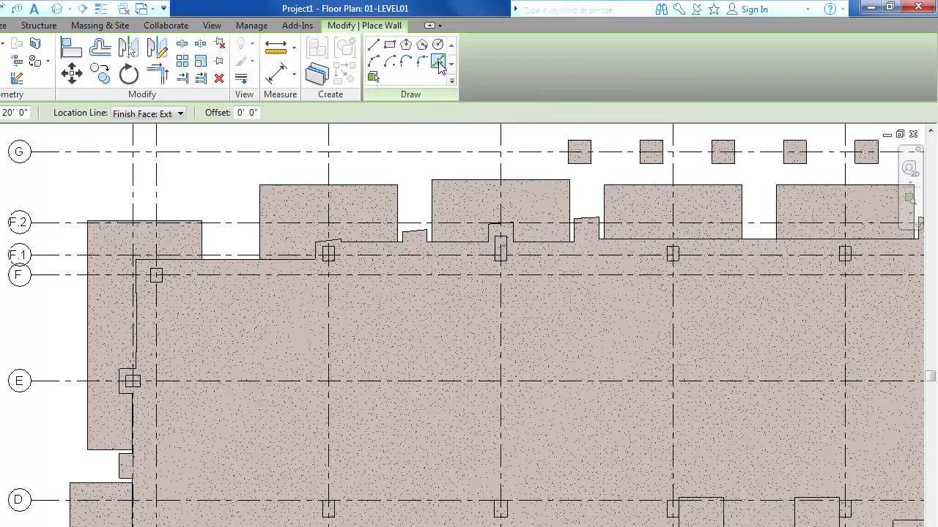
click(180, 114)
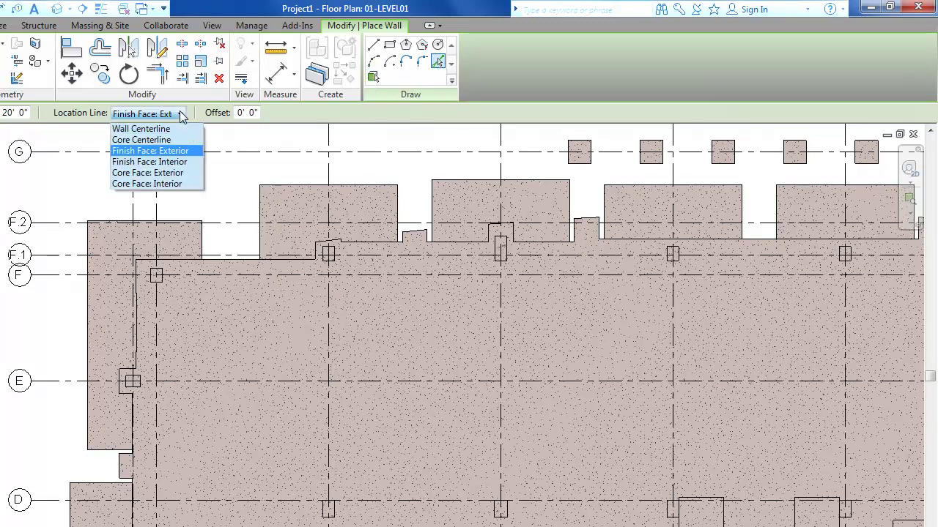
click(133, 173)
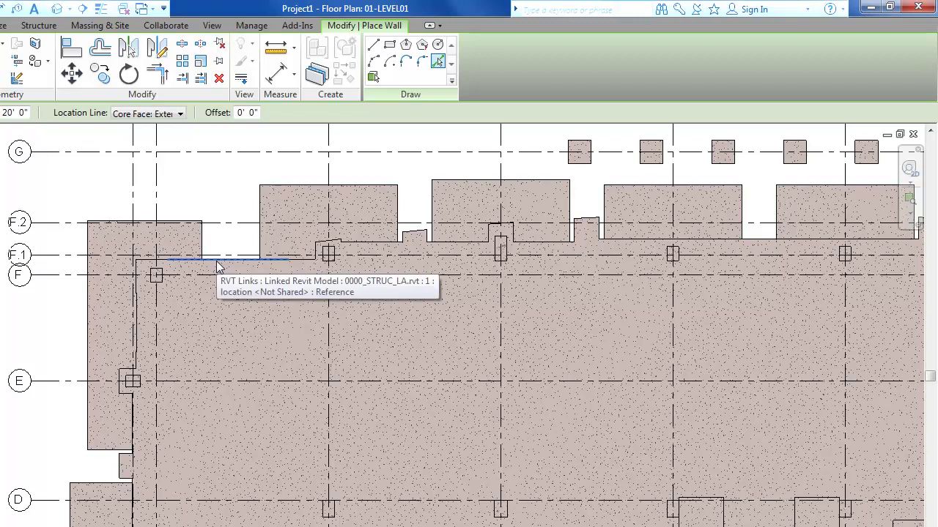
key(Tab)
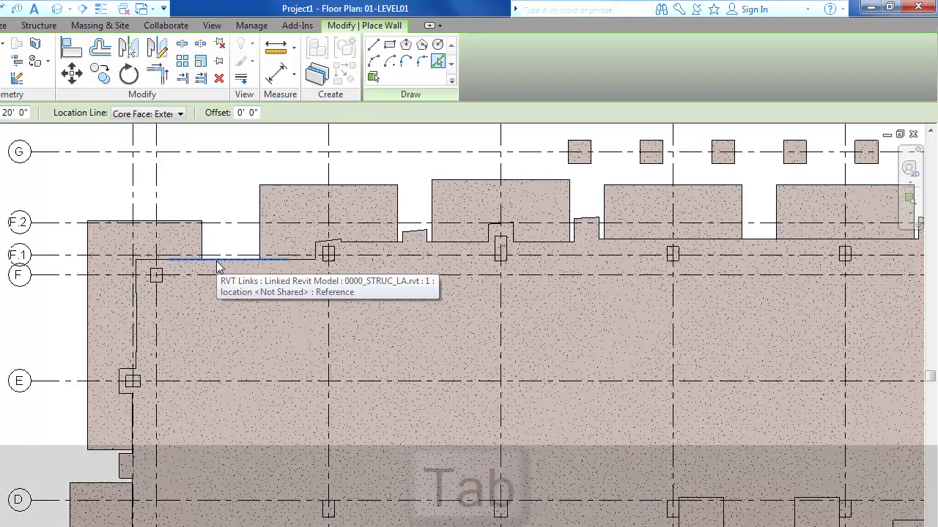
key(Tab)
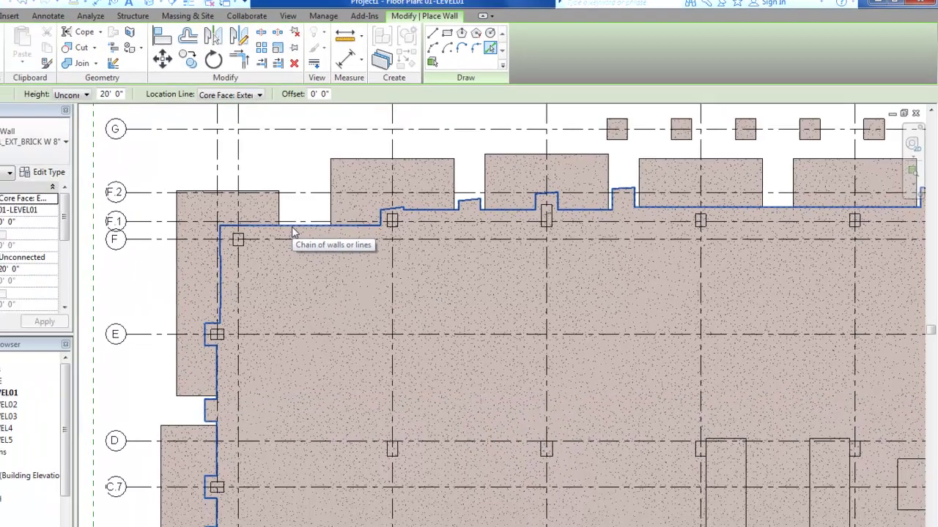
- Place brick stud walls along the highlighted slab-edge chain, finish placing, and select one new wall
click(291, 228)
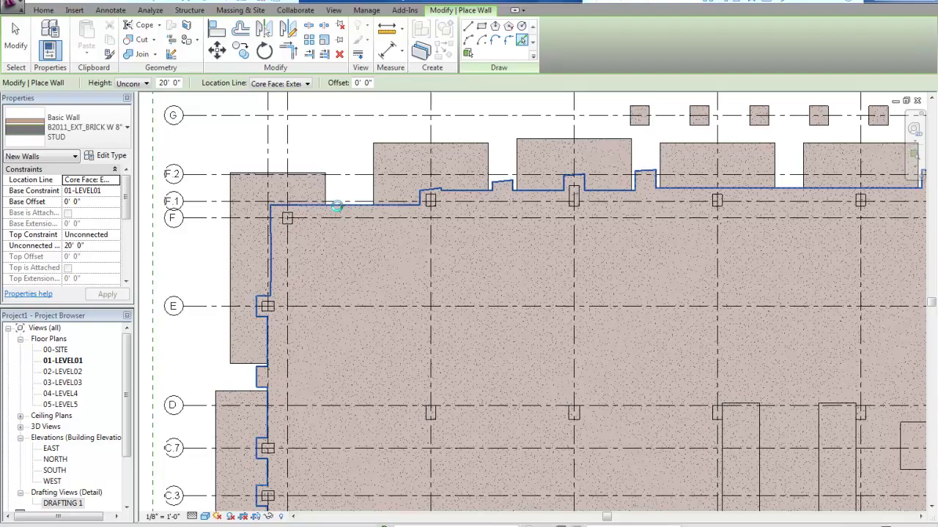
scroll(349, 189, up, 1)
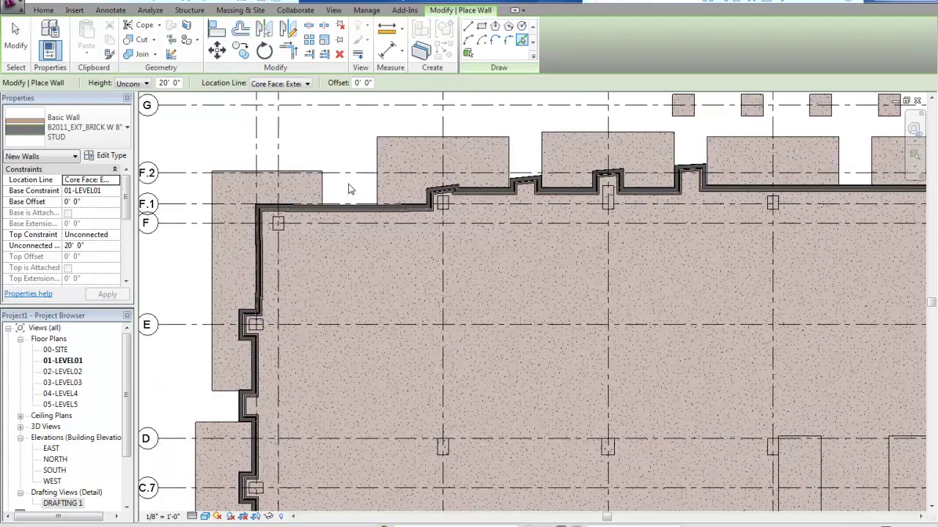
scroll(348, 189, up, 2)
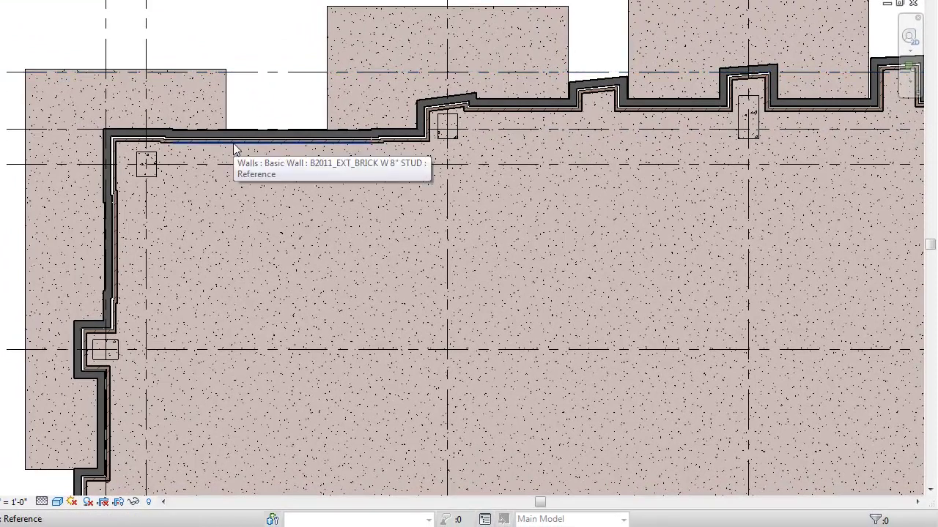
key(Escape)
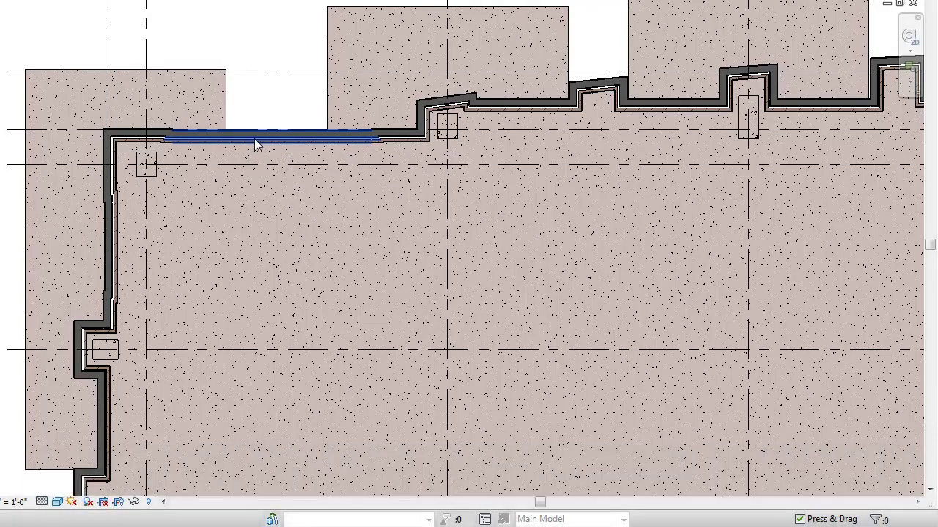
click(256, 137)
- Select all 157 visible brick stud walls and switch to the default 3D view
right_click(266, 134)
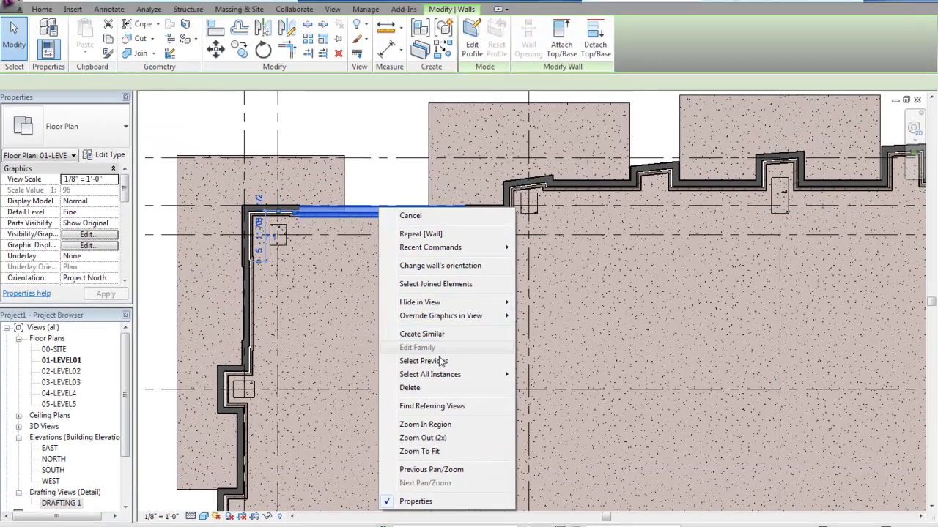
mouse_move(454, 373)
click(551, 372)
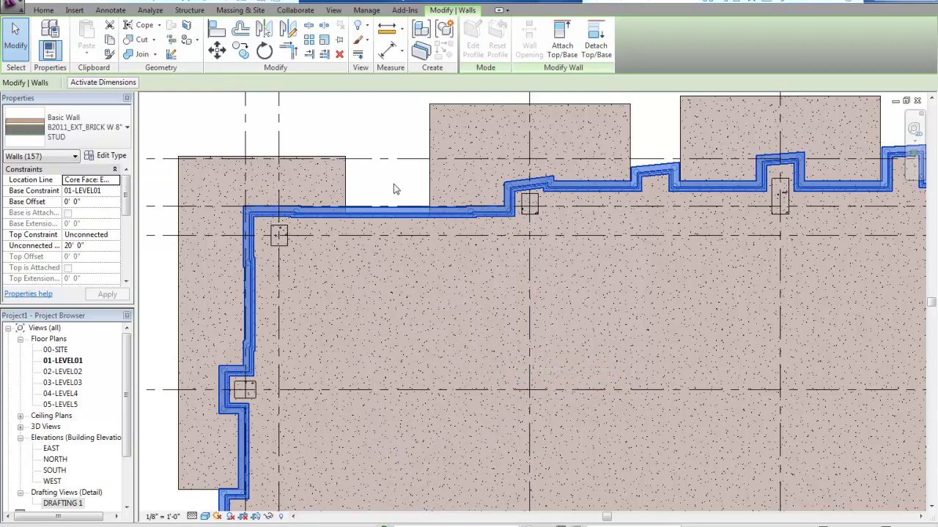
key(space)
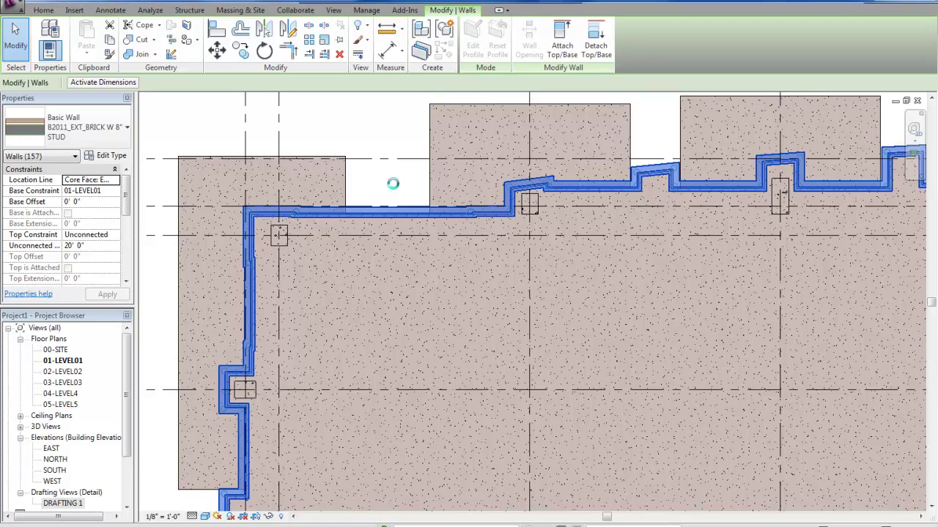
scroll(394, 184, up, 2)
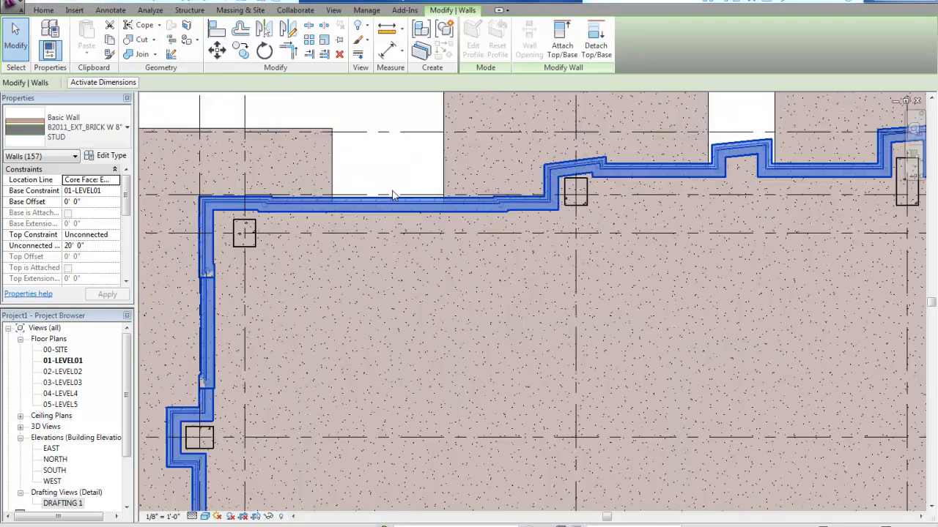
scroll(393, 196, down, 1)
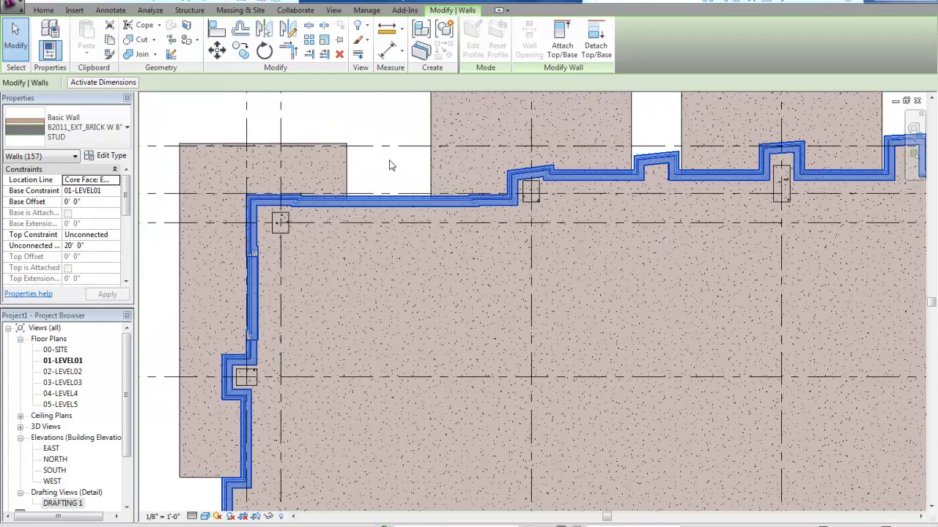
click(208, 3)
- Tile the 3D view beside the 01-LEVEL01 plan with WT and select a base wall panel at the lower corner
key(w)
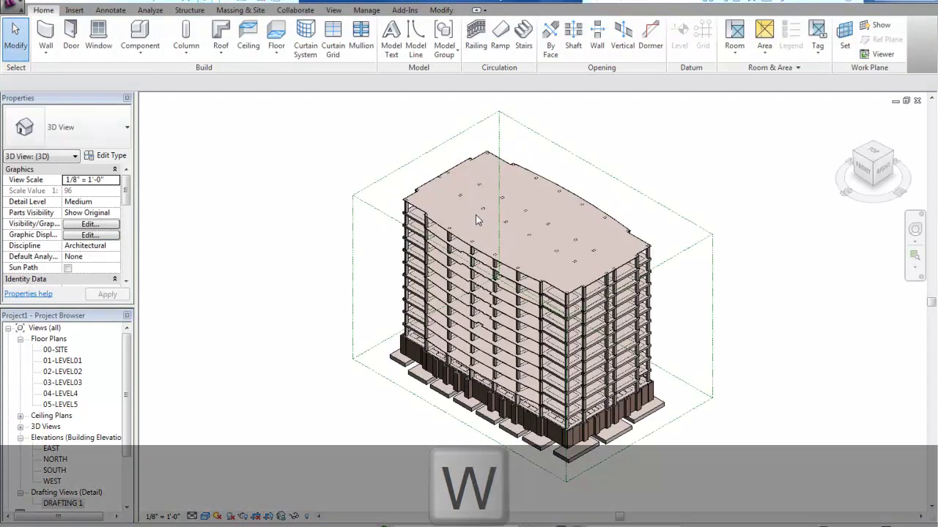
key(t)
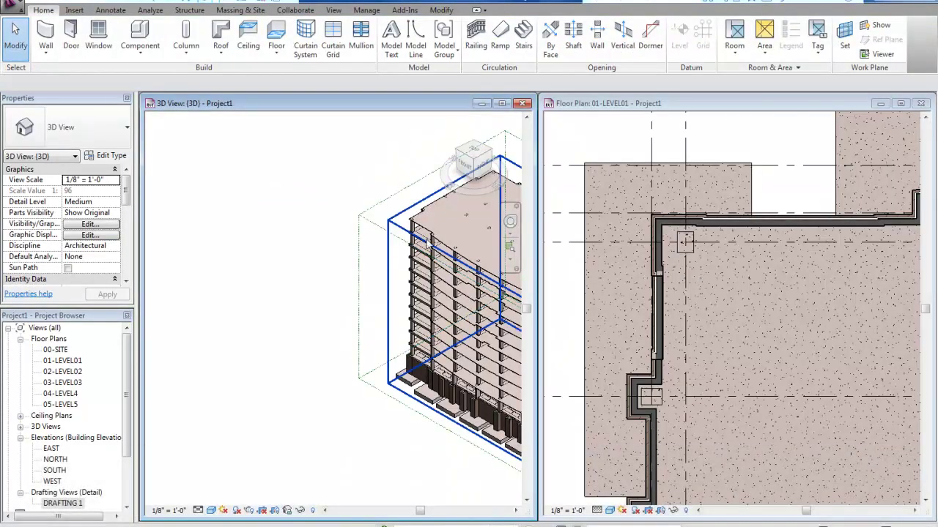
scroll(389, 410, up, 6)
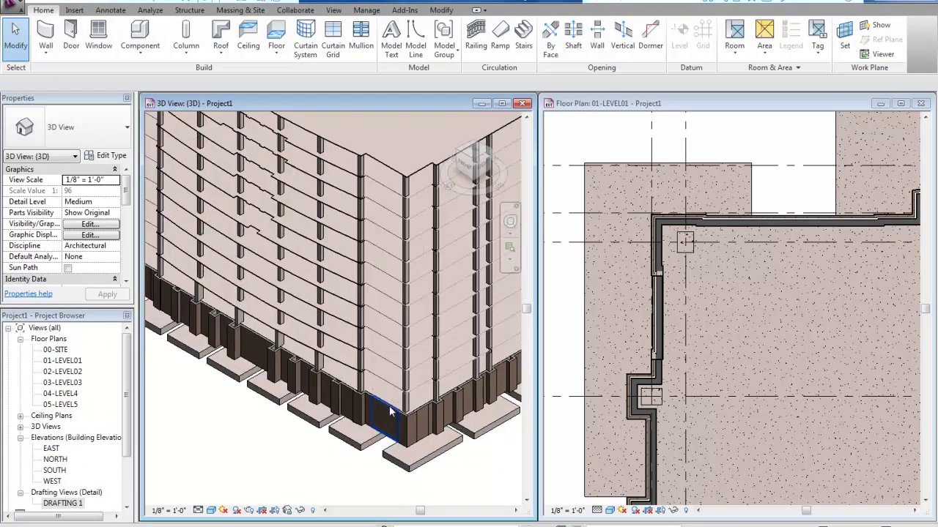
scroll(389, 411, up, 2)
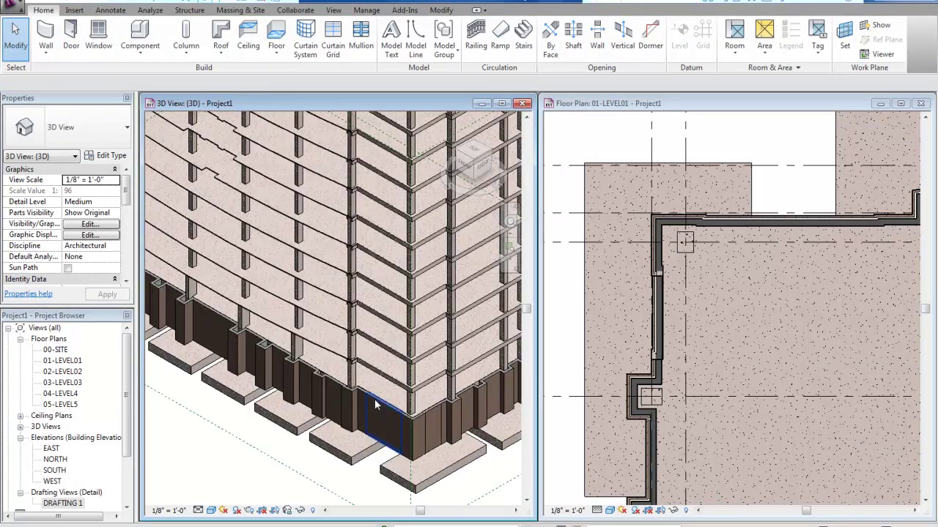
click(400, 431)
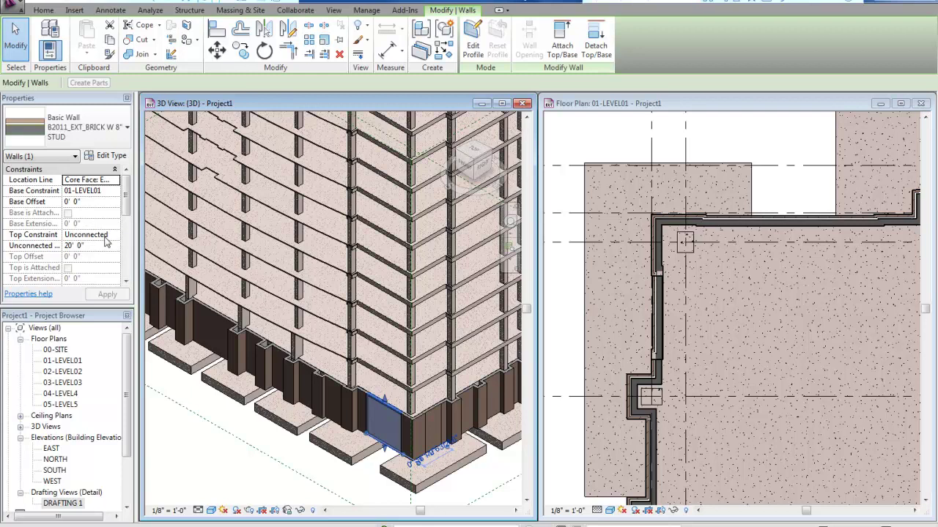
- Select all visible brick stud walls and tie their tops to a higher level with a -0' 4" offset
right_click(374, 409)
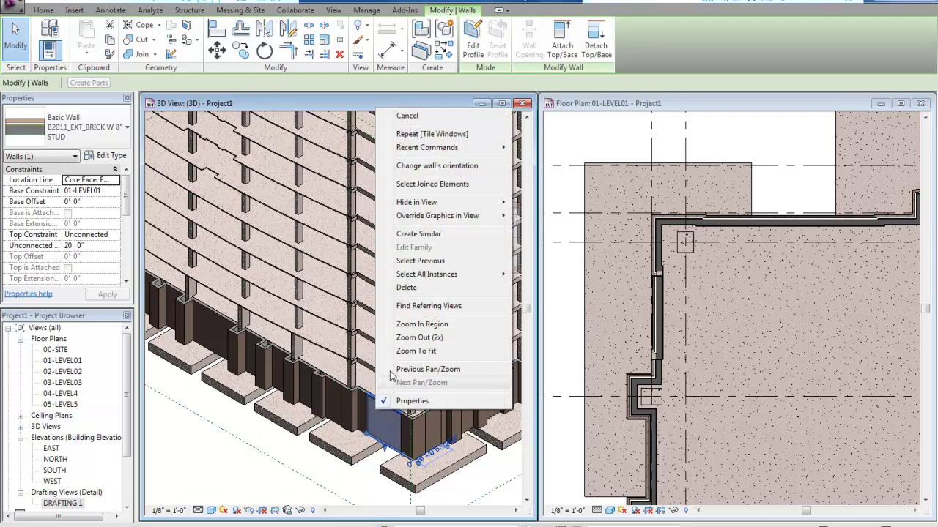
mouse_move(432, 275)
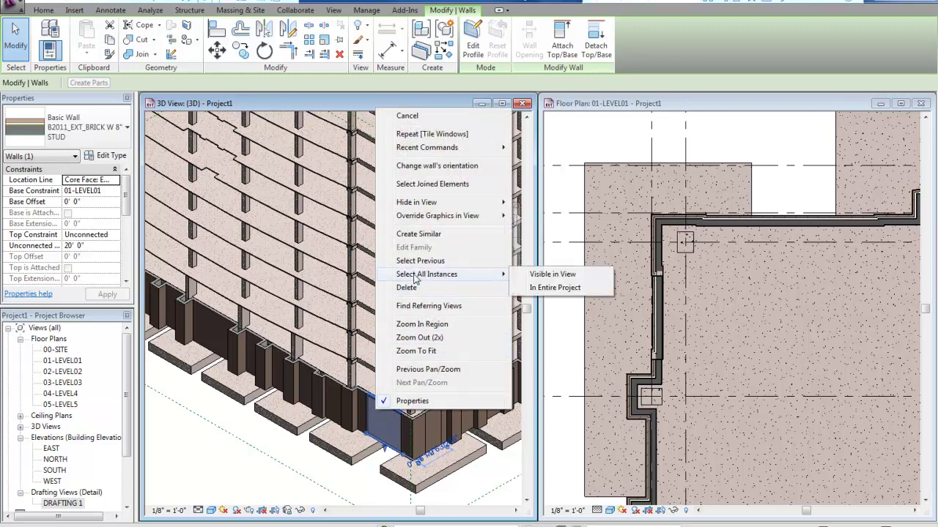
click(552, 275)
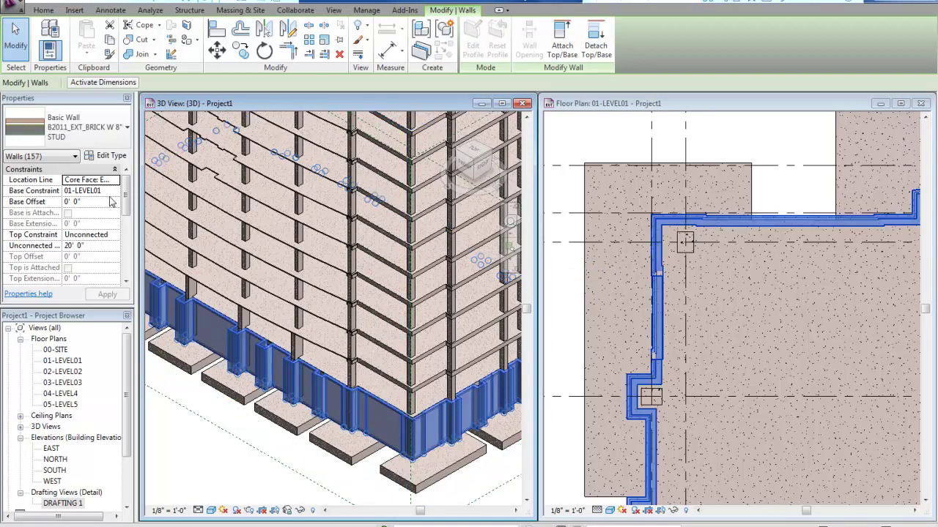
click(114, 241)
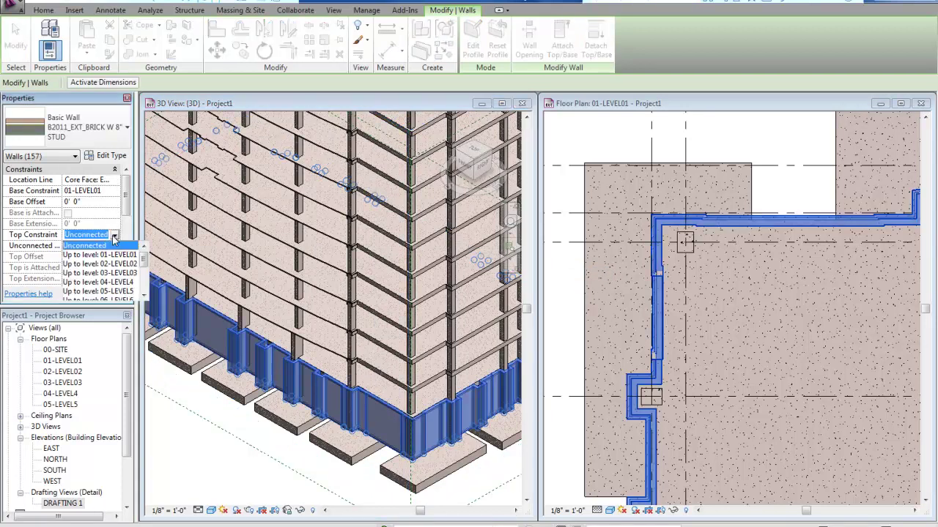
click(116, 287)
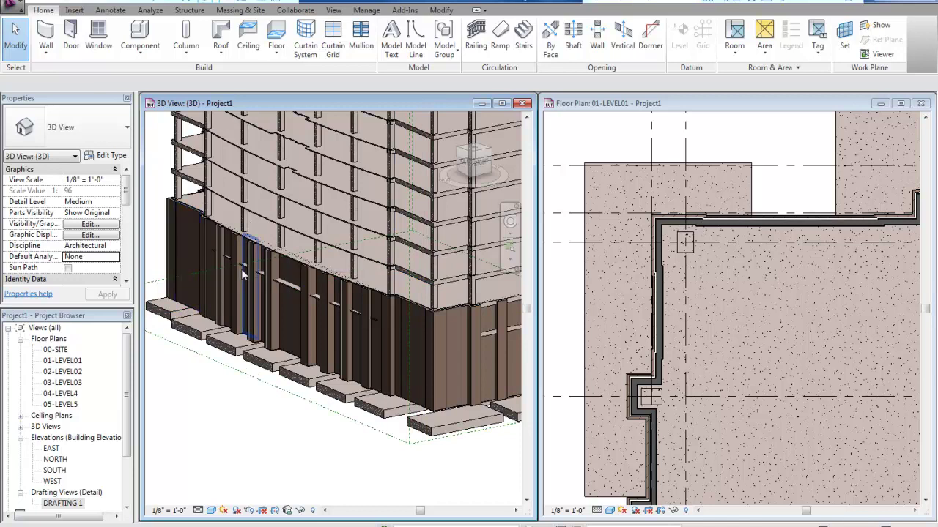
- Select a tall brick wall panel at the left corner and open its type properties
scroll(243, 271, up, 3)
middle_drag(243, 273, 299, 326)
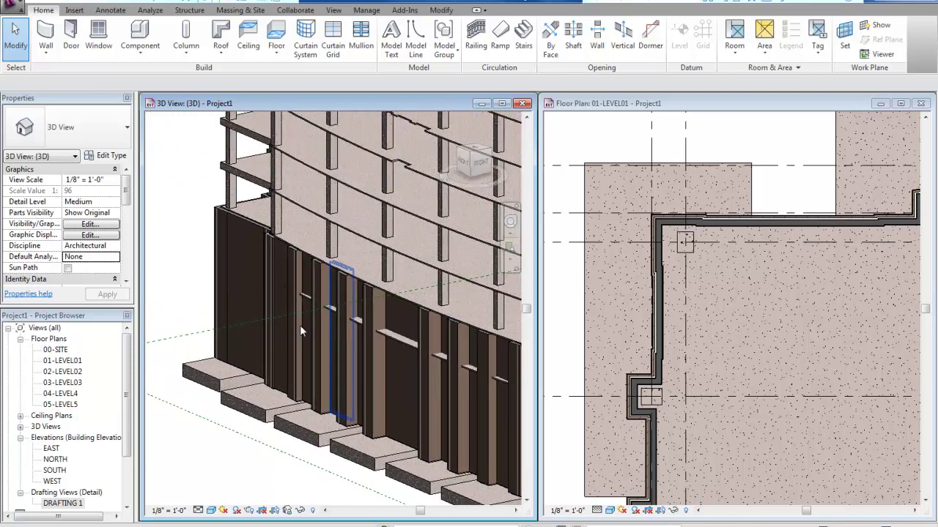
click(231, 317)
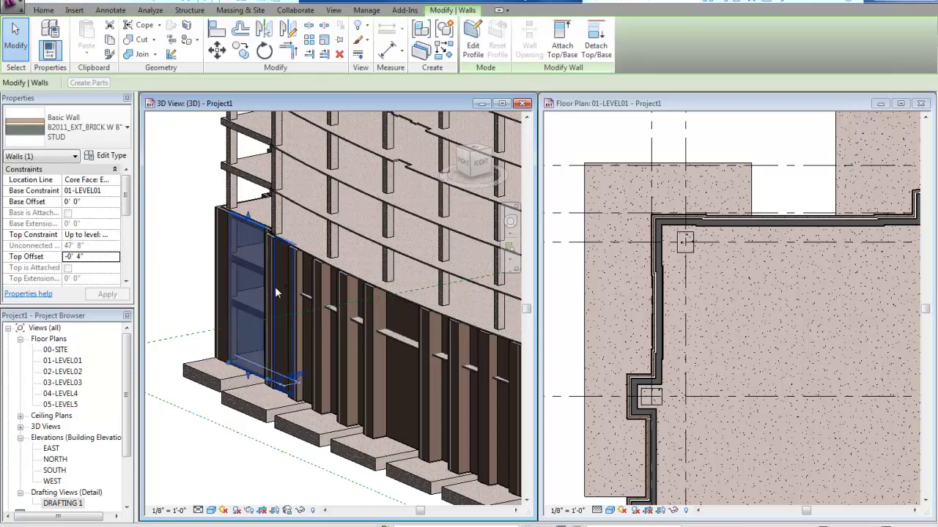
click(118, 157)
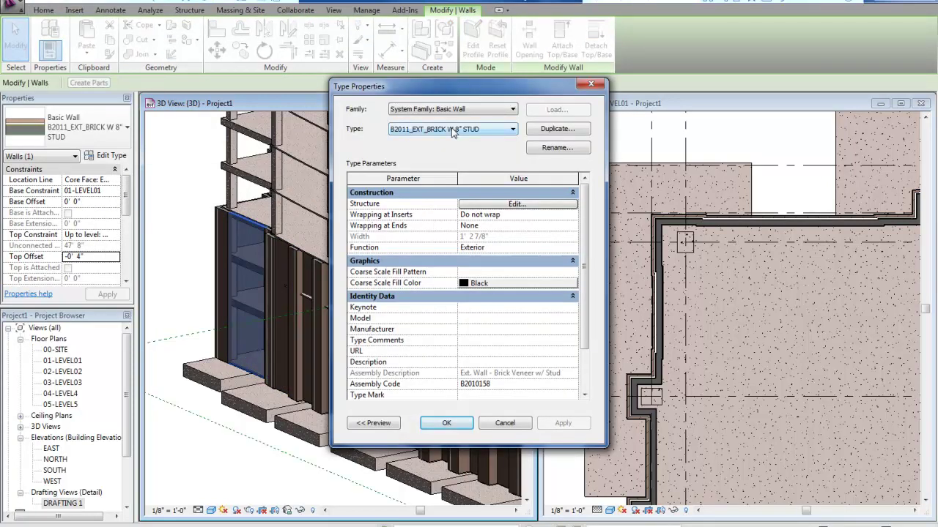
- Duplicate the wall type as B2011_EXT_BRICK W 6" STUD 2 and open its Structure layers
click(545, 129)
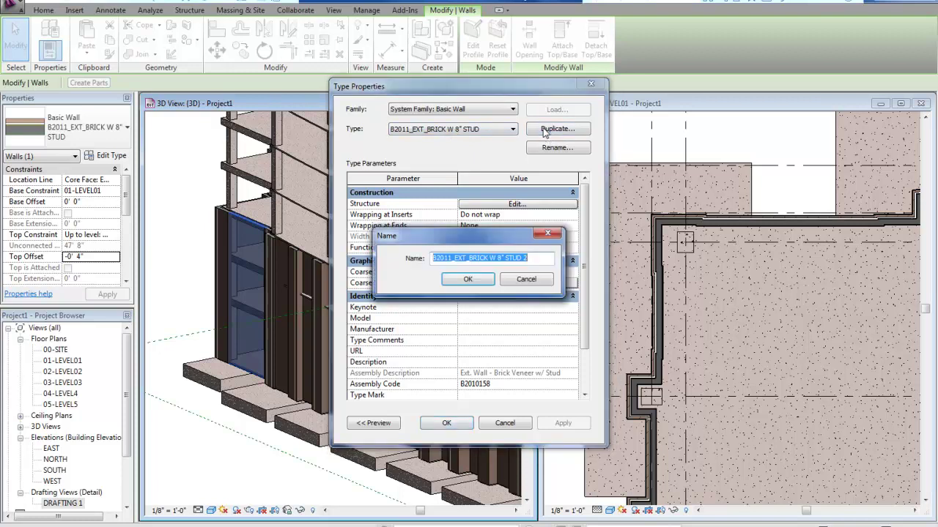
click(534, 258)
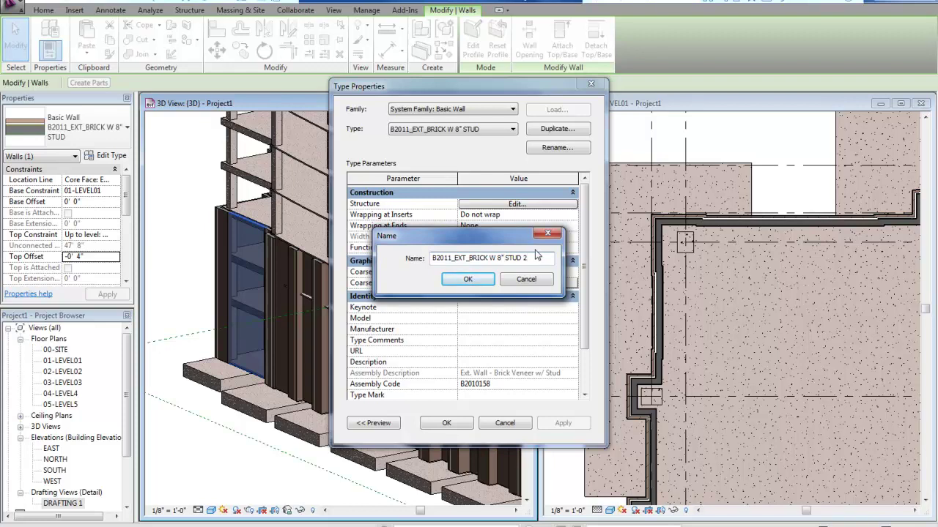
click(501, 258)
key(BackSpace)
text(6)
click(468, 280)
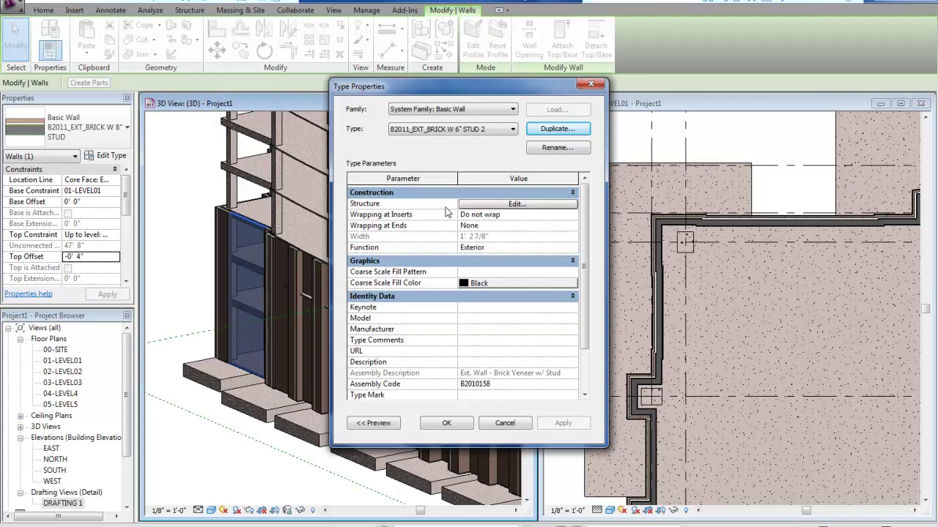
click(504, 204)
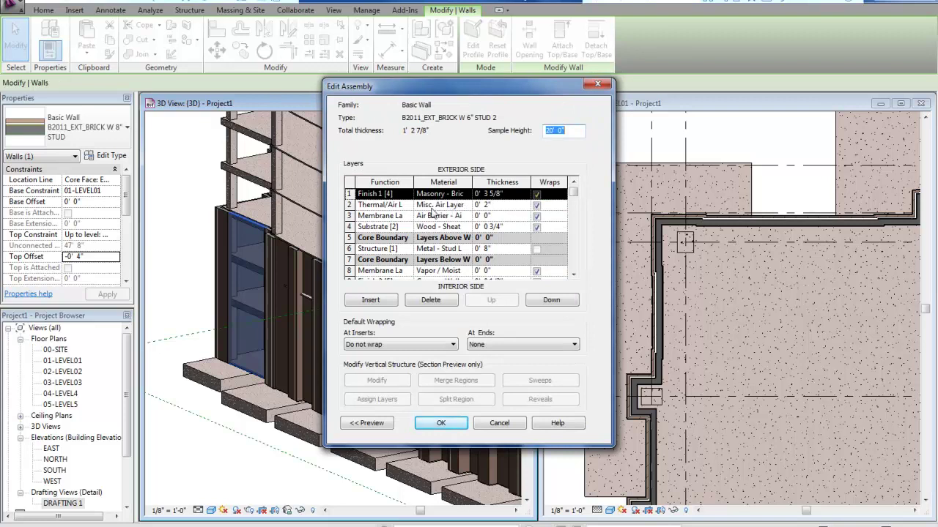
- Set the metal stud Structure layer thickness to 6"
click(572, 274)
click(573, 275)
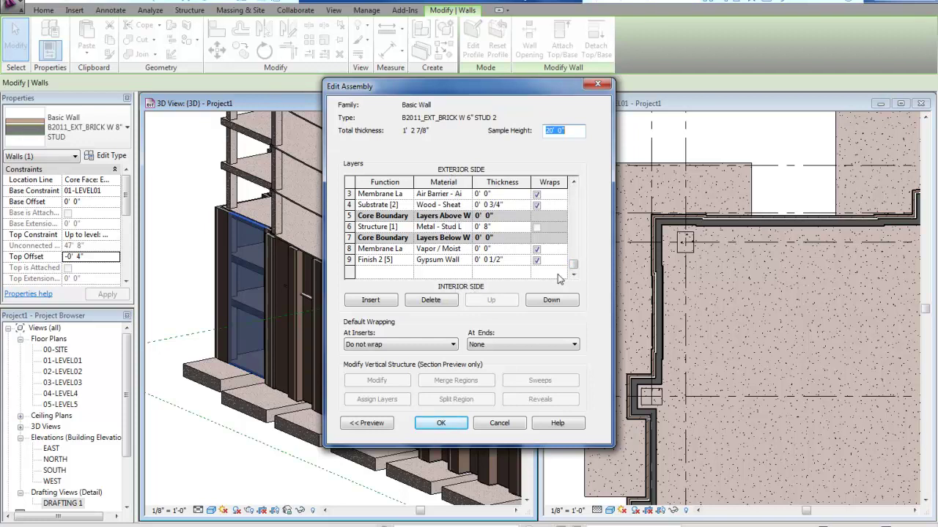
drag(574, 265, 563, 190)
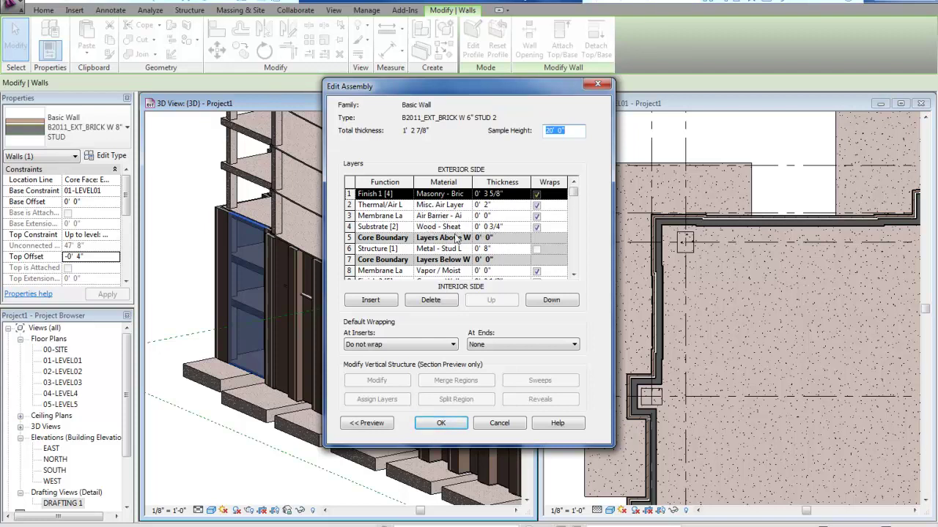
click(574, 275)
click(573, 274)
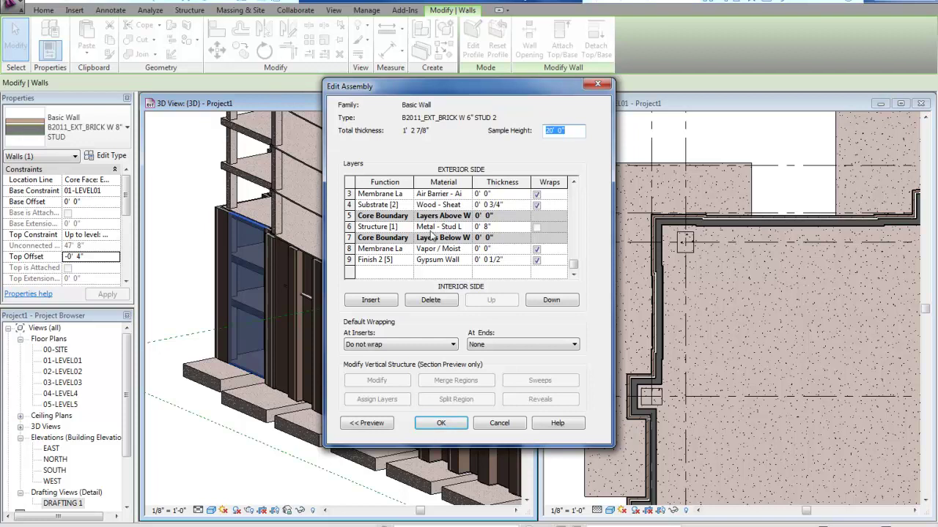
click(485, 227)
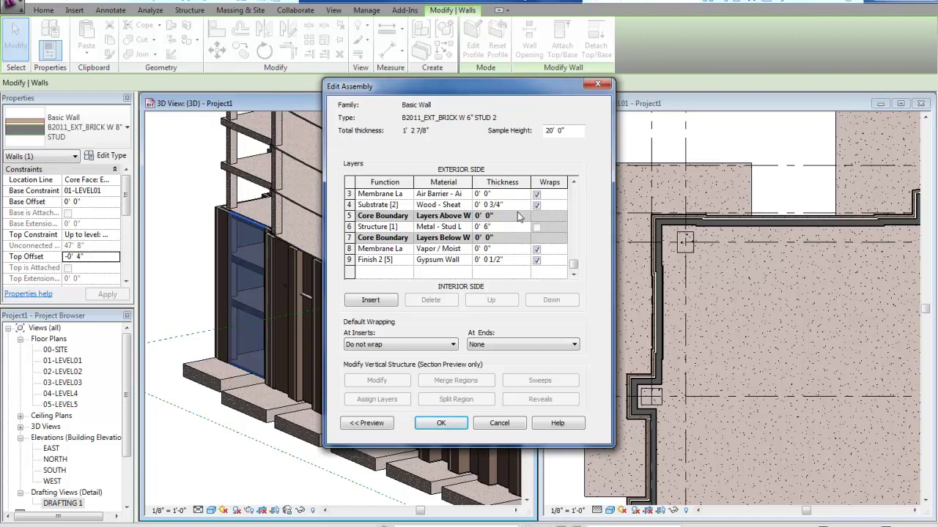
text(6)
click(349, 249)
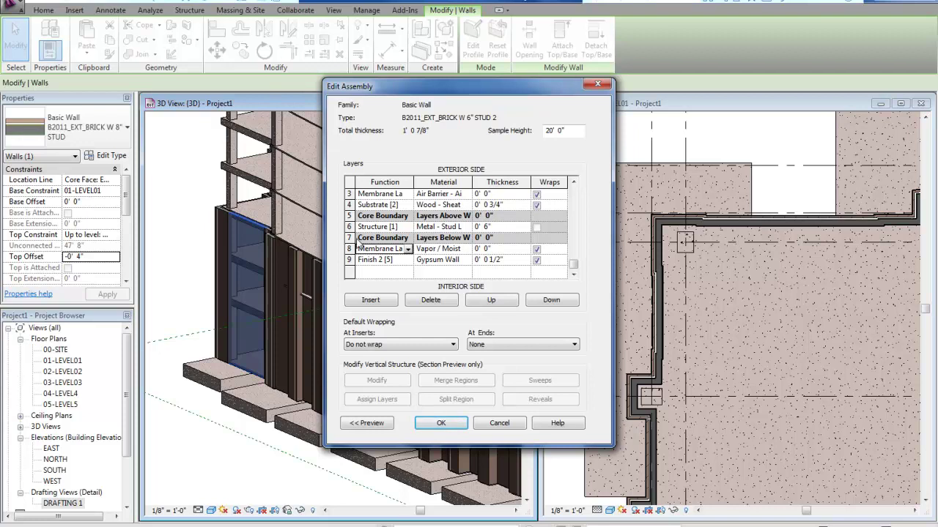
- Move the Membrane (Vapor) layer up four rows to sit above the wood sheathing, and accept the layers
click(349, 249)
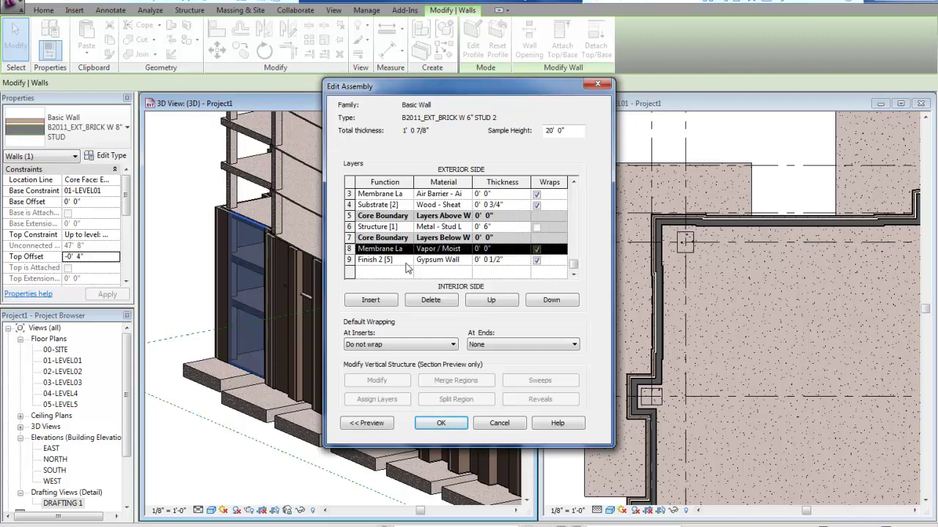
click(495, 304)
click(495, 303)
click(494, 304)
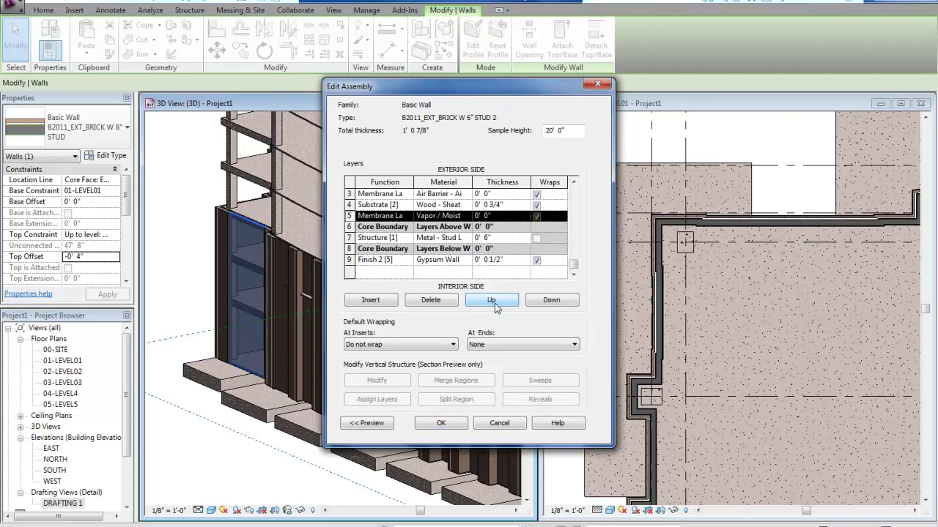
click(494, 303)
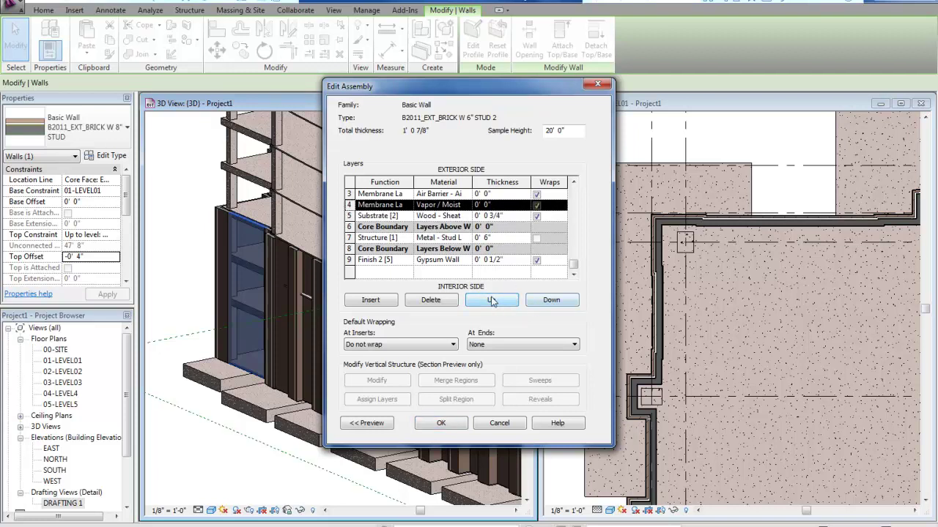
click(430, 429)
- Switch all visible brick exterior walls to B2011_EXT_BRICK W 6" STUD 2 and clear the selection
click(449, 480)
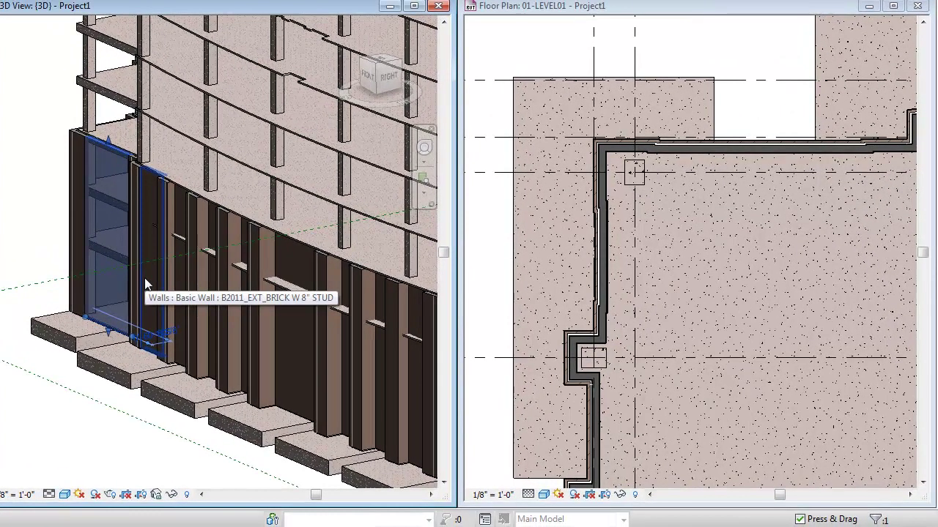
click(145, 281)
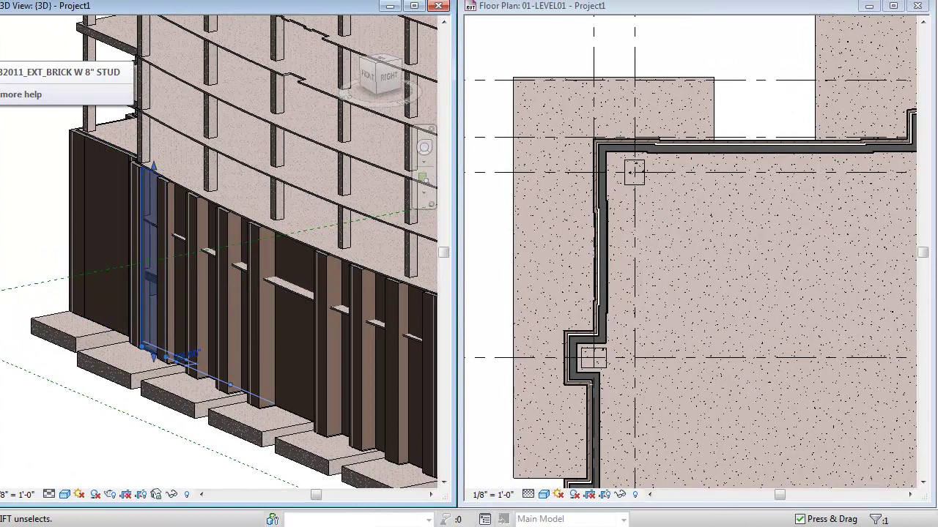
right_click(149, 284)
mouse_move(211, 125)
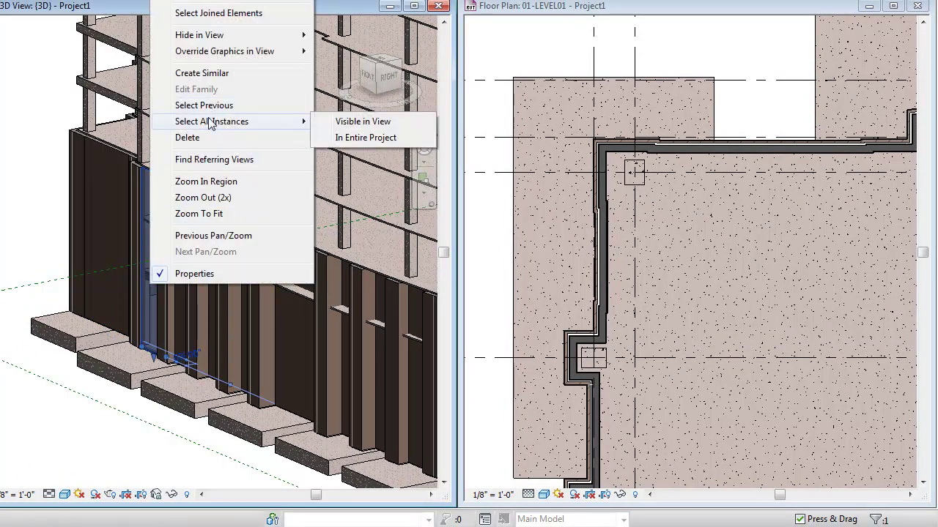
click(337, 122)
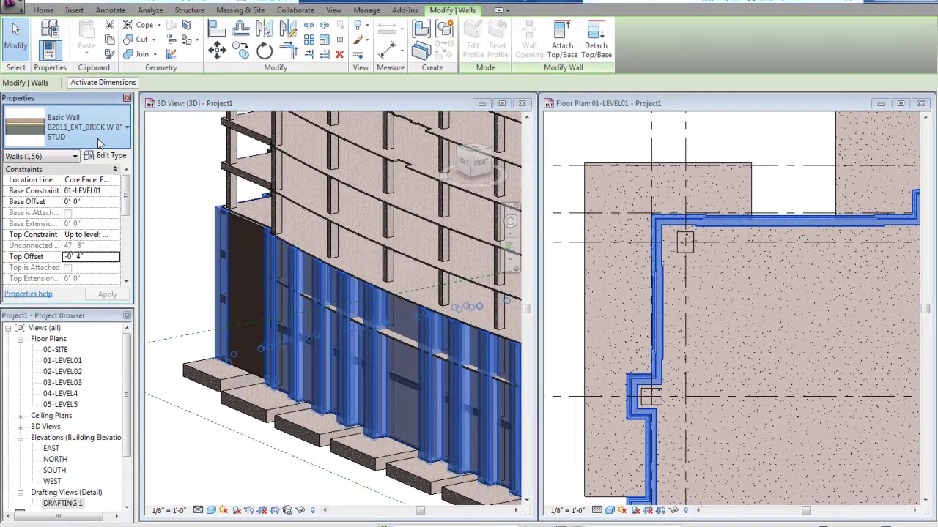
click(98, 138)
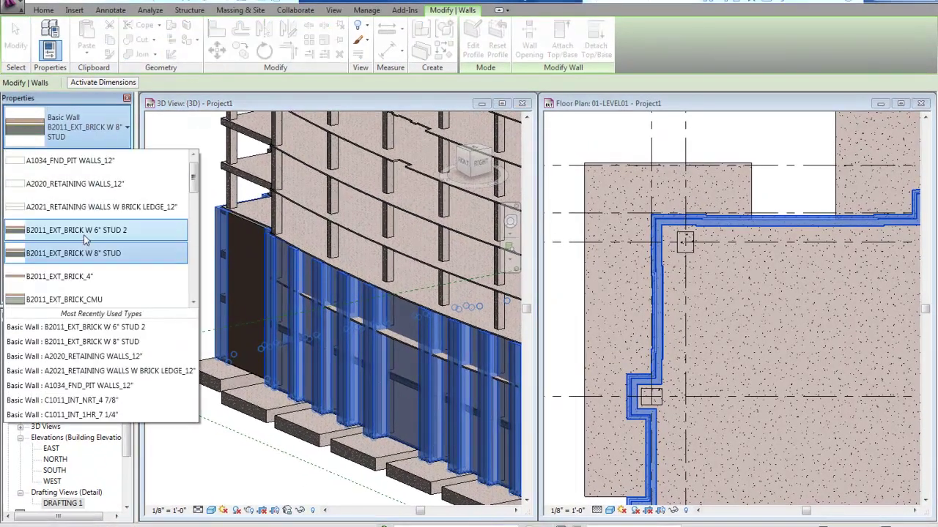
click(103, 233)
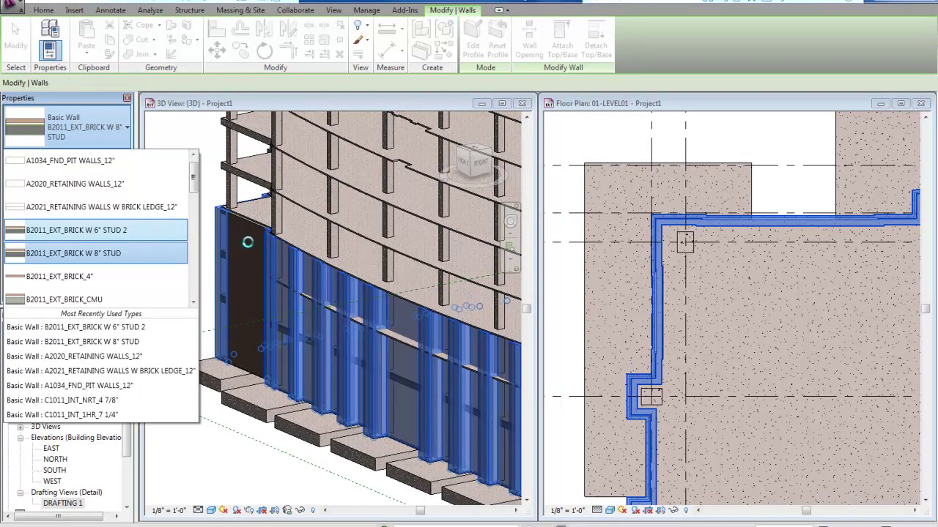
click(206, 201)
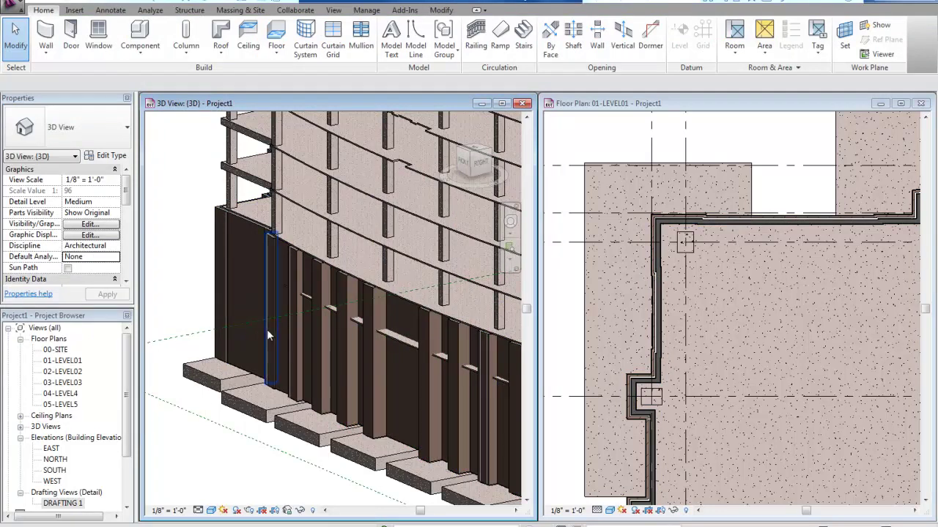
- Maximize the 01-LEVEL01 floor plan and zoom to the upper-left corner of the brick perimeter wall
shift+middle_drag(227, 253, 274, 310)
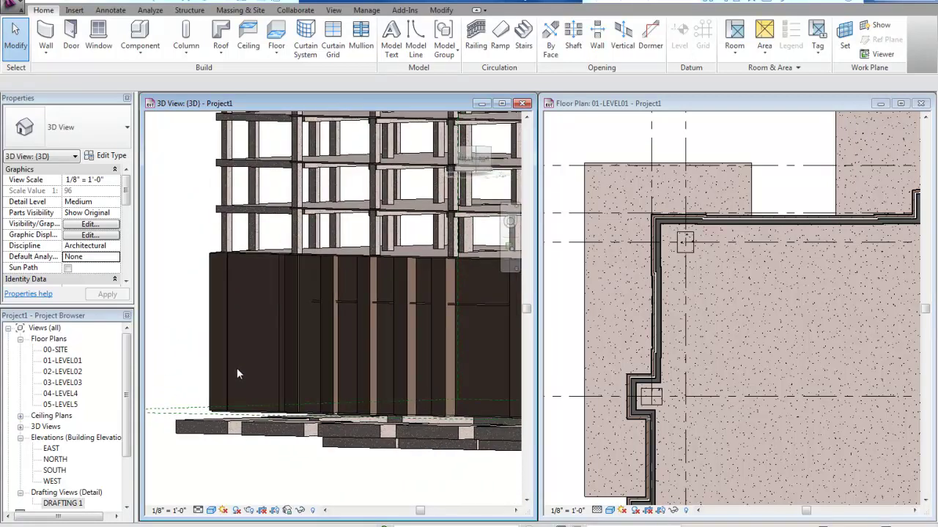
click(722, 145)
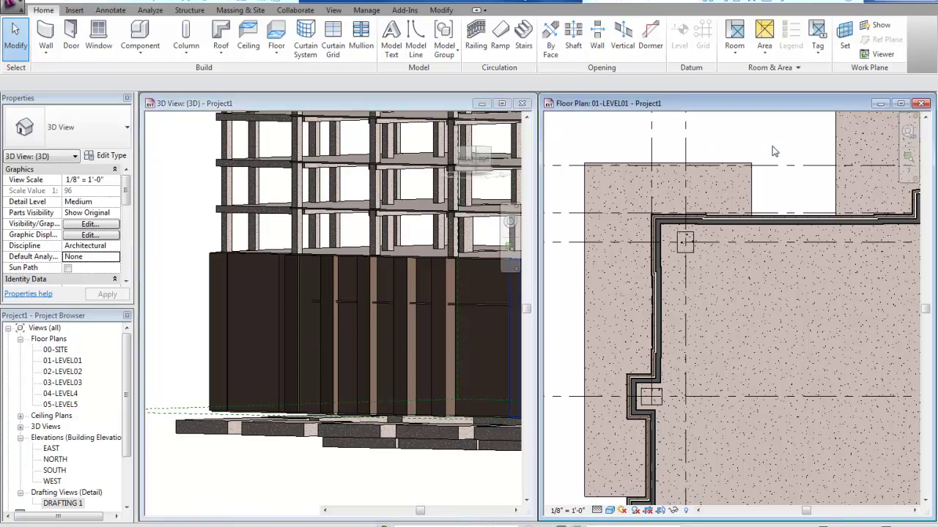
click(900, 103)
scroll(401, 191, down, 4)
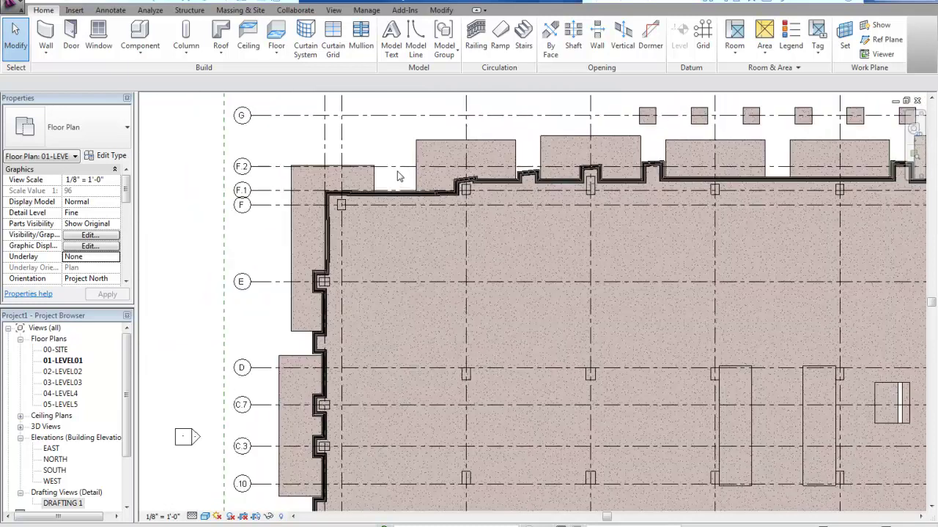
scroll(402, 194, up, 3)
scroll(401, 198, up, 1)
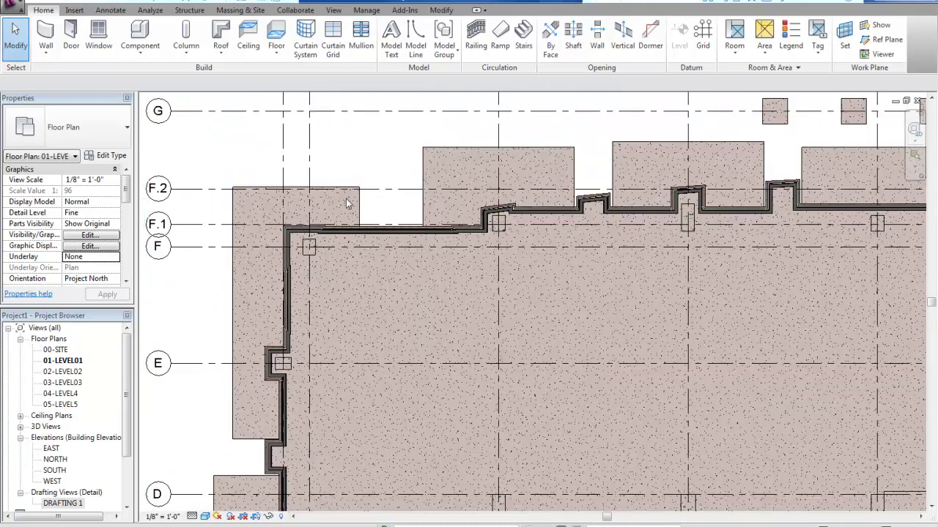
scroll(382, 217, down, 2)
scroll(383, 217, down, 2)
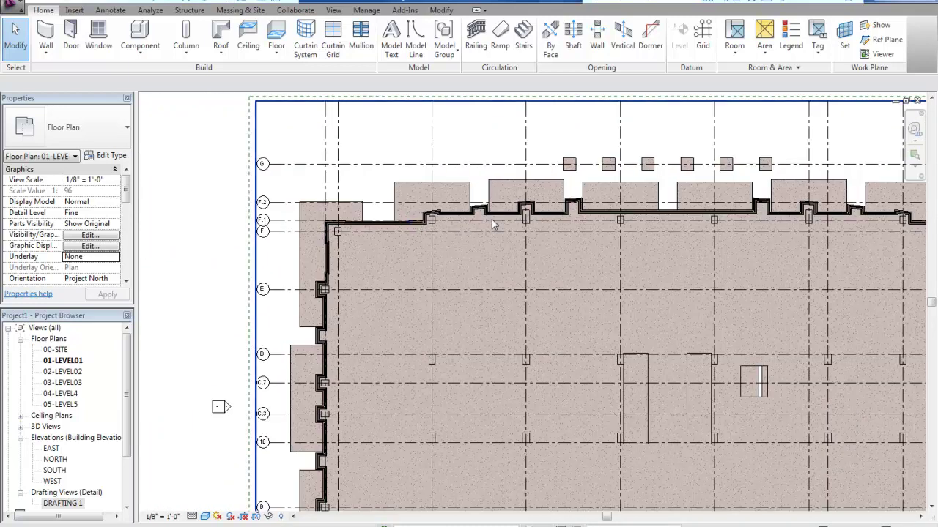
middle_drag(488, 205, 460, 243)
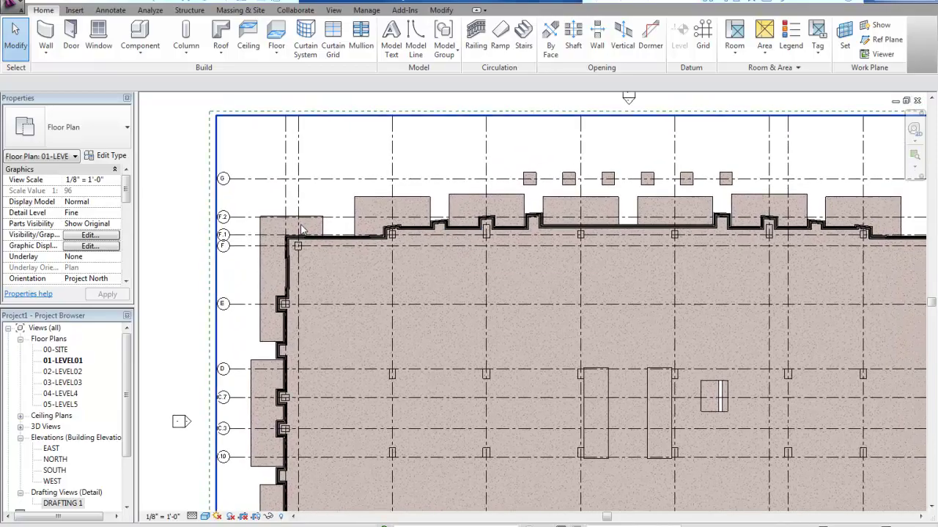
scroll(311, 227, up, 4)
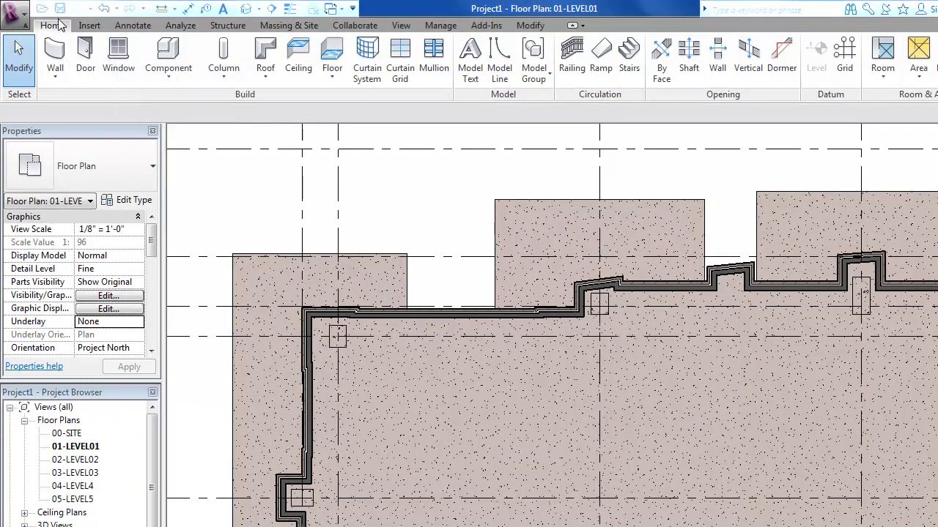
- Start the Window tool with the Fixed 36" x 72" window type
click(125, 57)
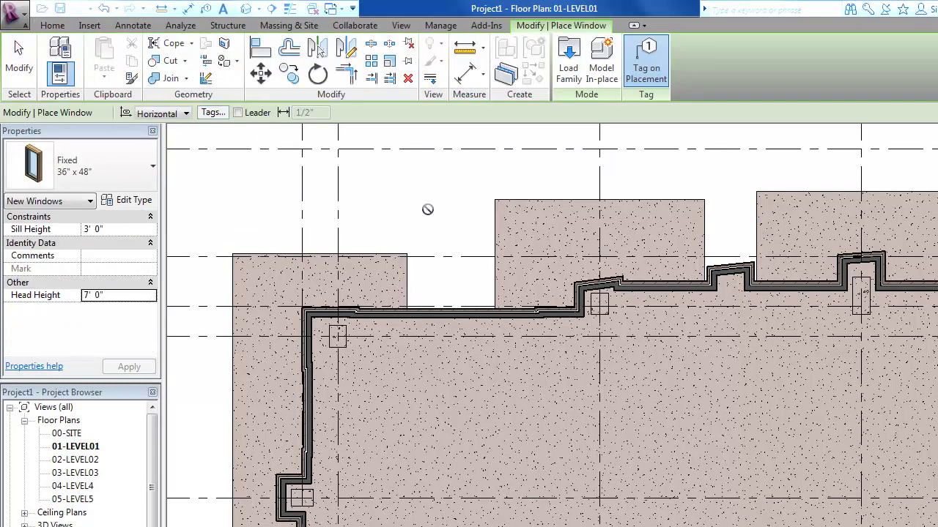
click(89, 176)
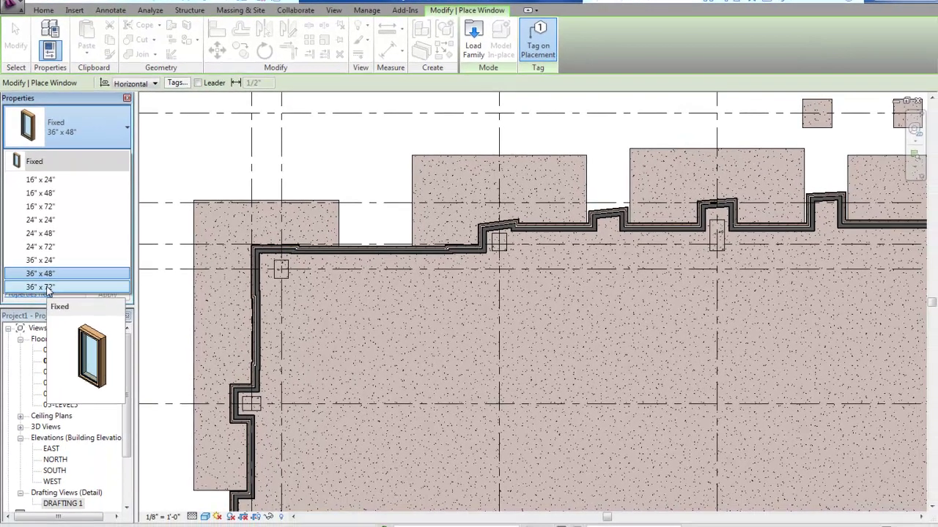
click(48, 357)
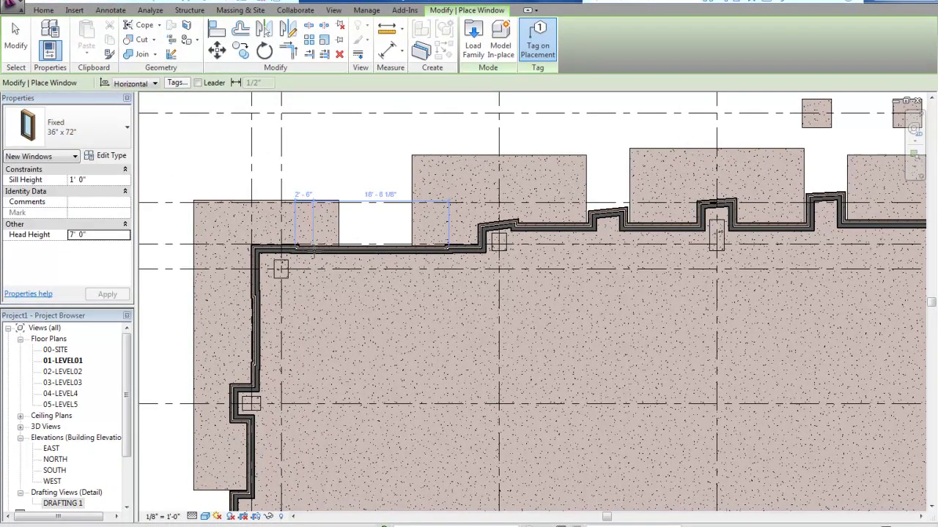
scroll(311, 251, up, 1)
scroll(311, 247, up, 1)
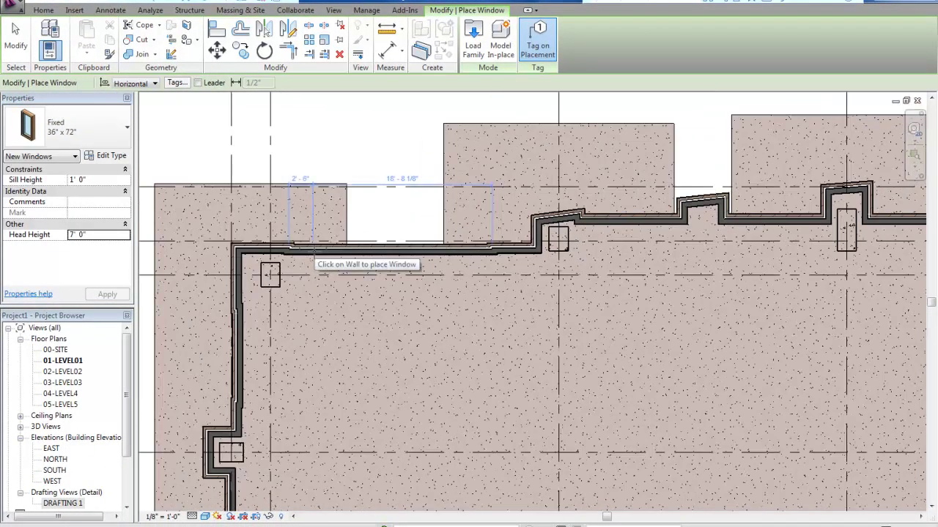
- Place four windows along the top exterior wall of level 01
click(313, 249)
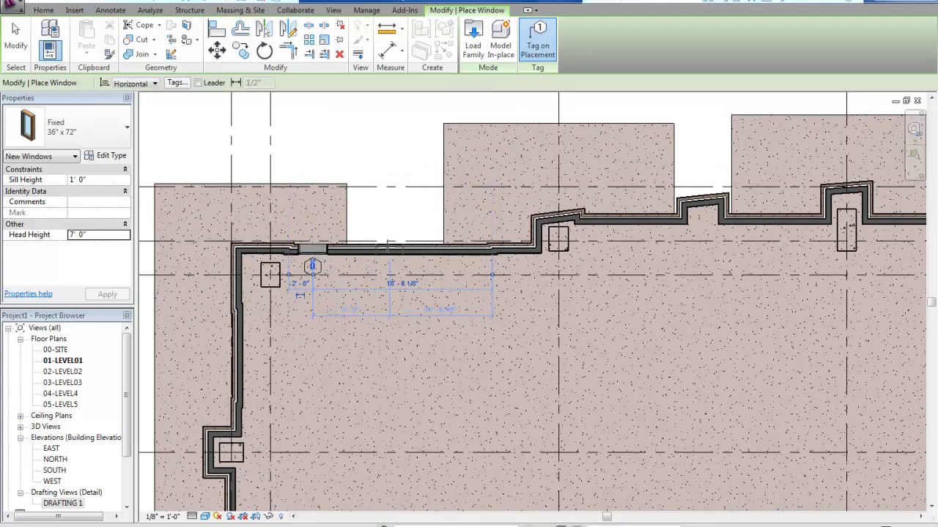
scroll(388, 250, up, 2)
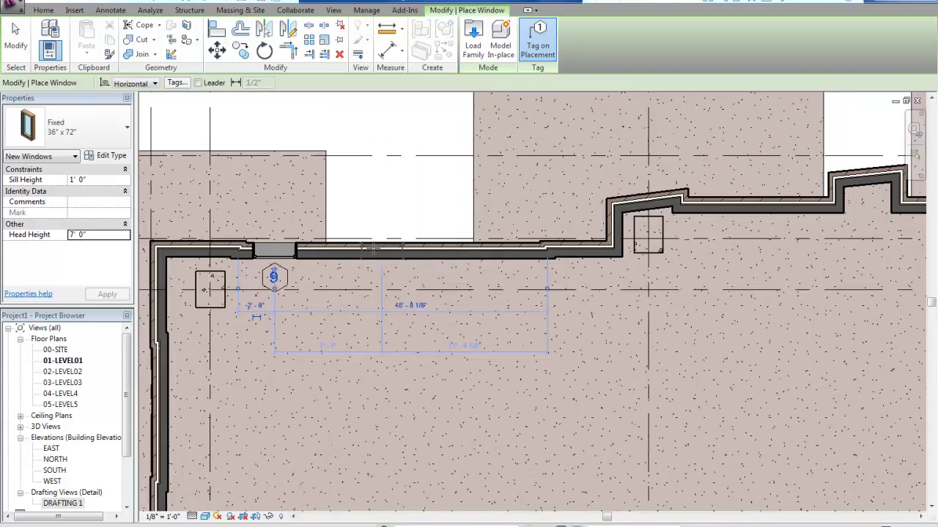
click(346, 249)
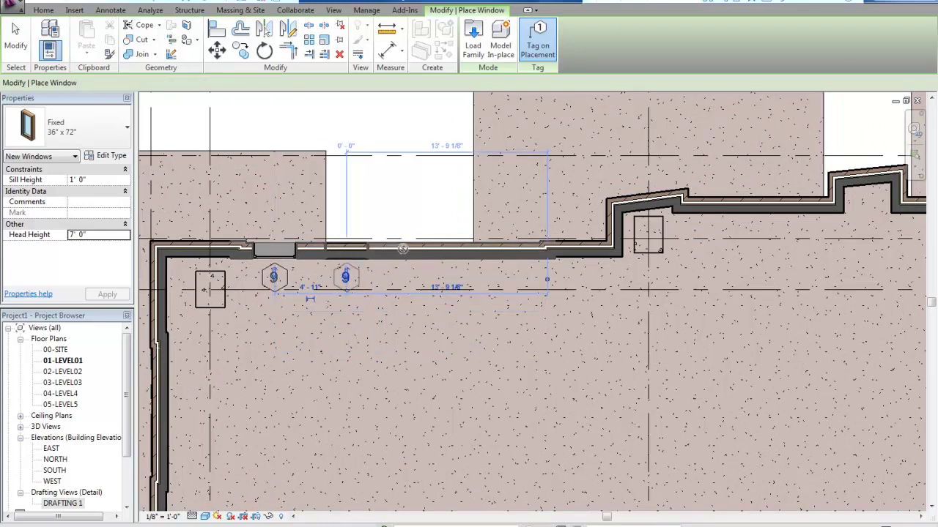
click(423, 249)
click(495, 249)
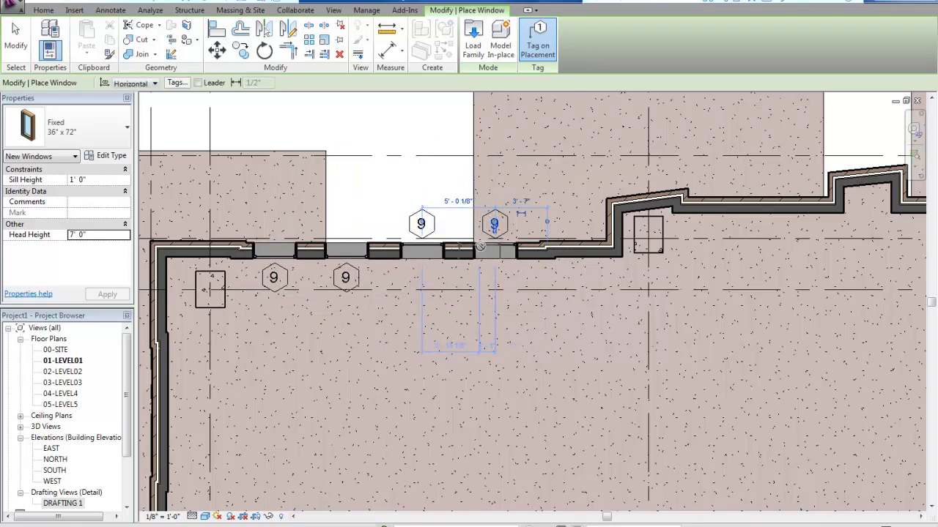
scroll(482, 243, up, 2)
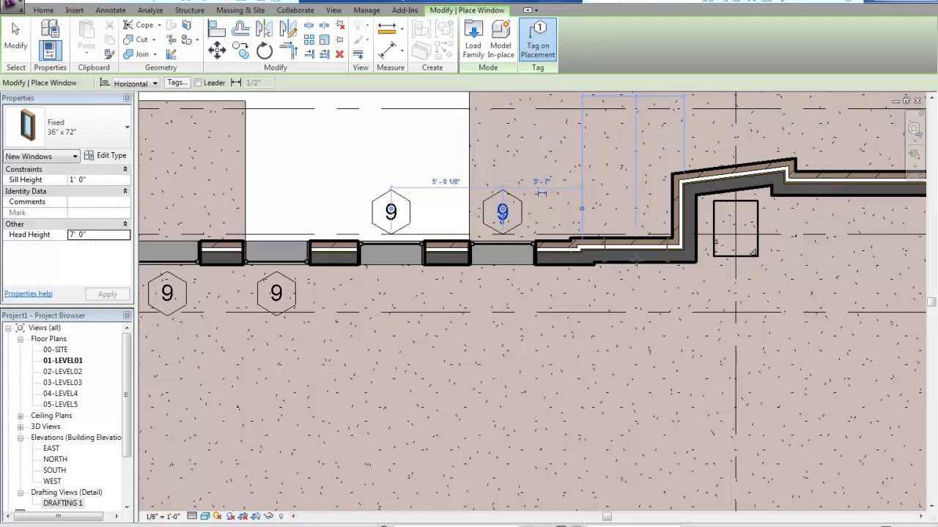
key(Escape)
key(Escape)
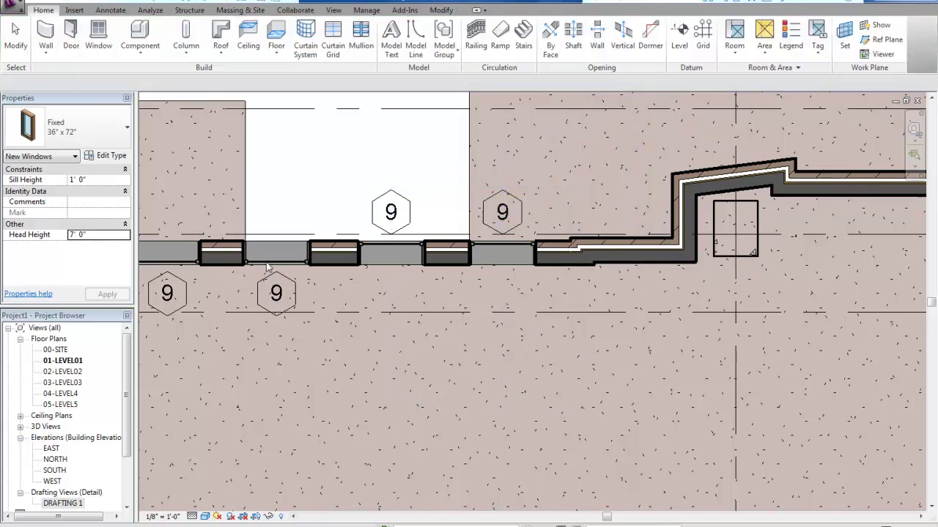
- Select two placed windows and pan the plan, then clear the selection
click(248, 252)
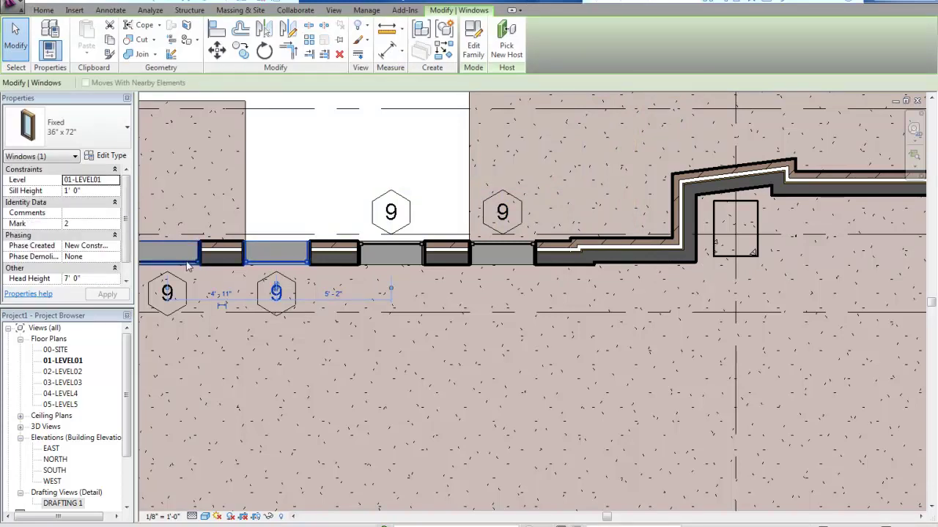
ctrl+click(185, 261)
scroll(332, 205, down, 2)
middle_drag(332, 205, 473, 231)
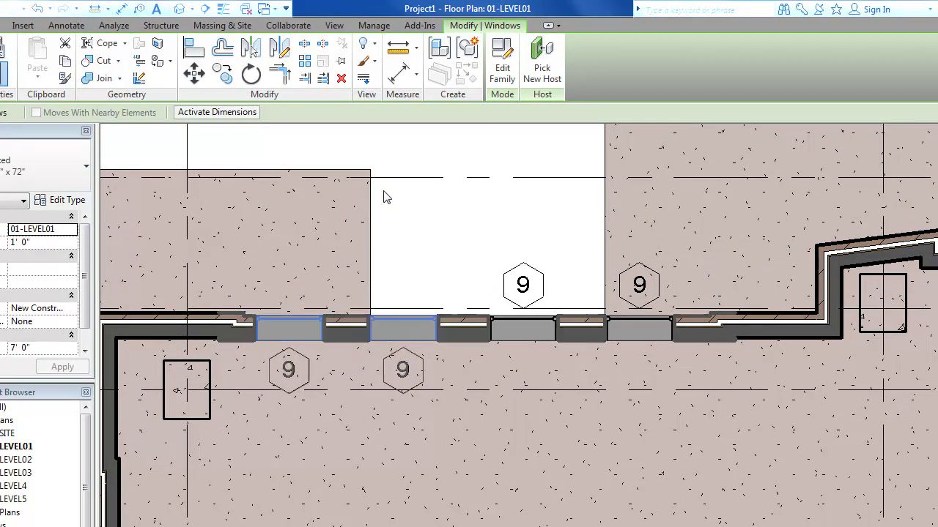
key(Escape)
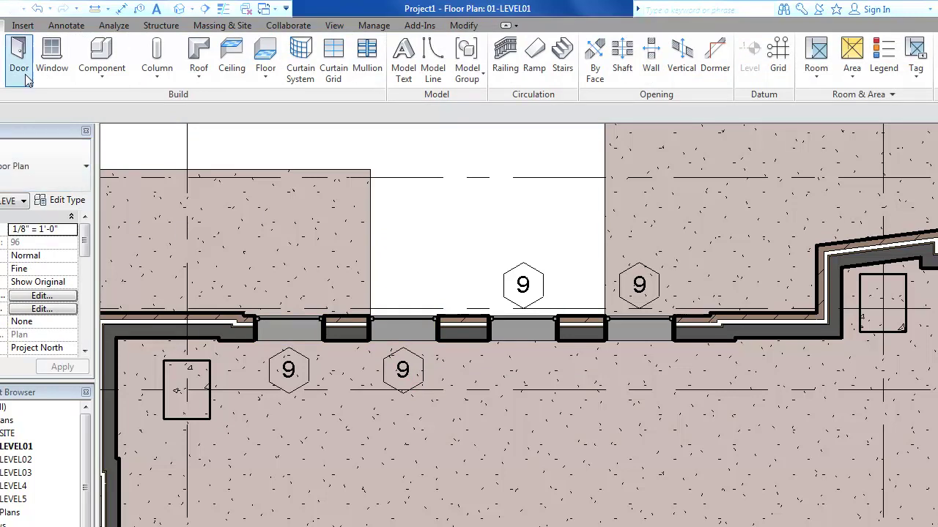
click(47, 51)
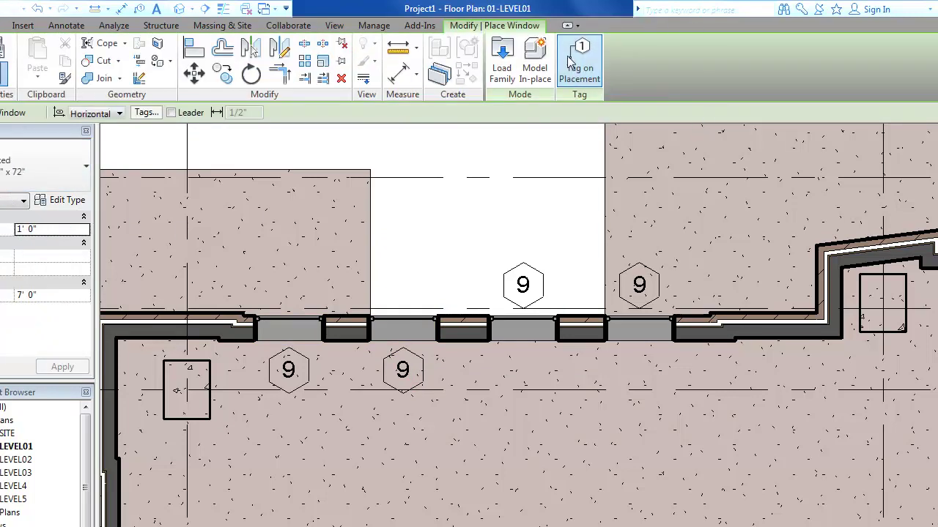
key(Escape)
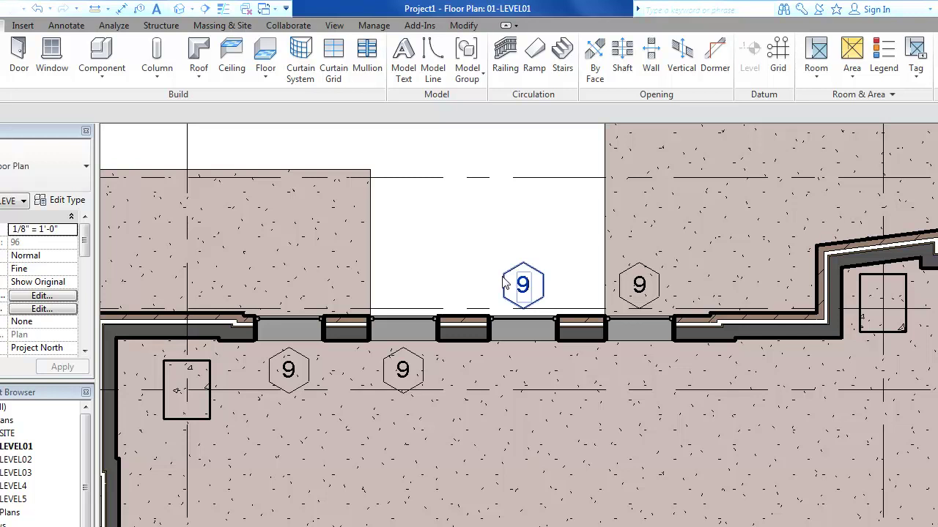
- Select all window tags visible in the view and delete them
right_click(505, 284)
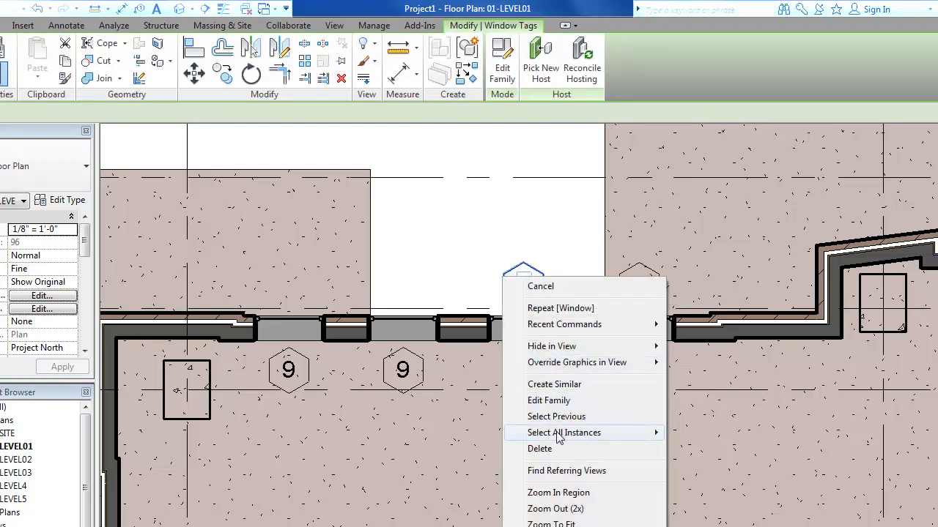
mouse_move(560, 434)
click(720, 434)
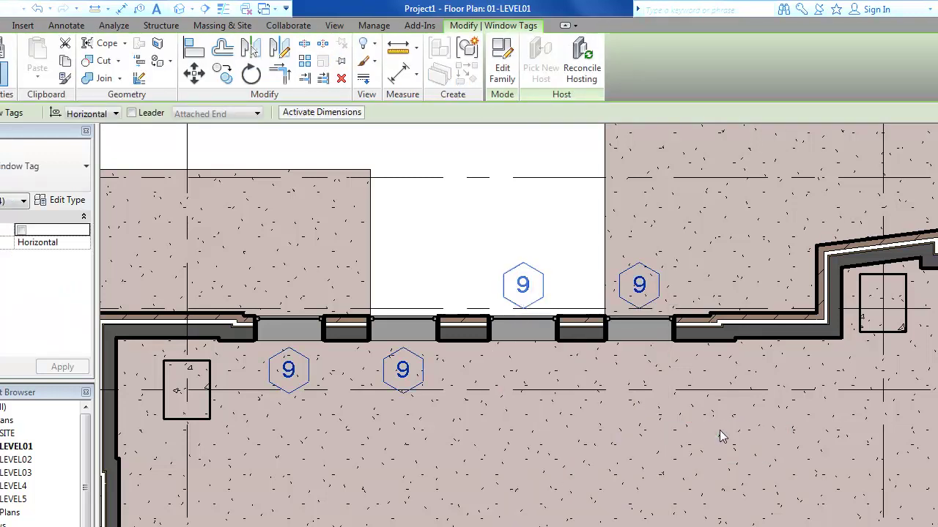
key(Delete)
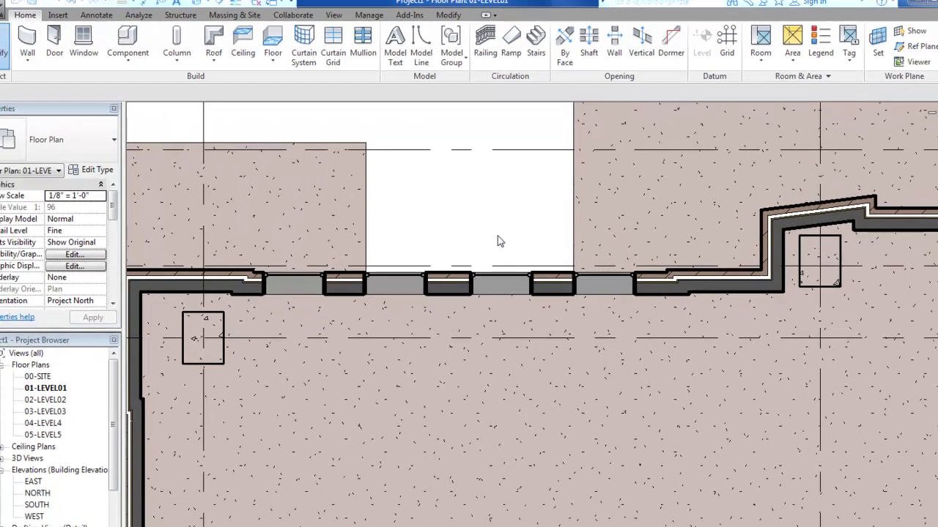
scroll(497, 242, down, 3)
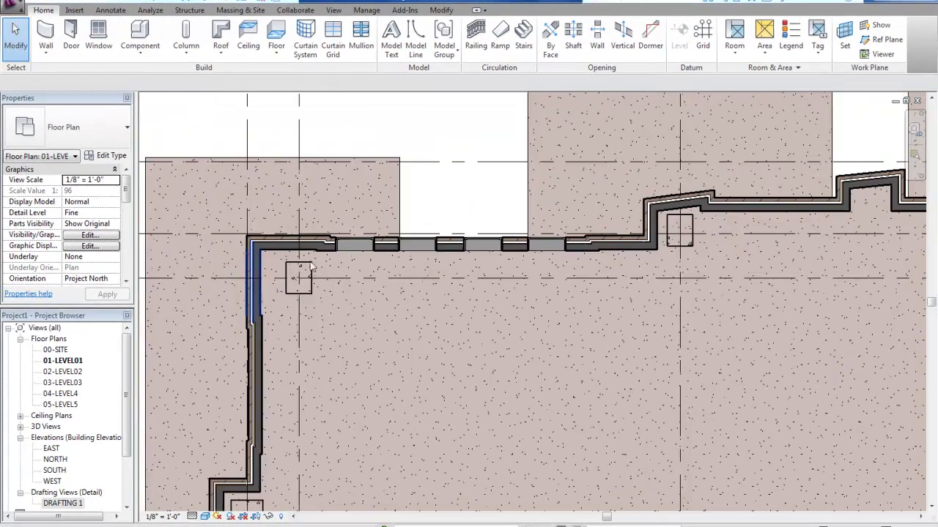
- With Tag on Placement off, add two windows to the left wall, then nudge a top-wall window
click(98, 38)
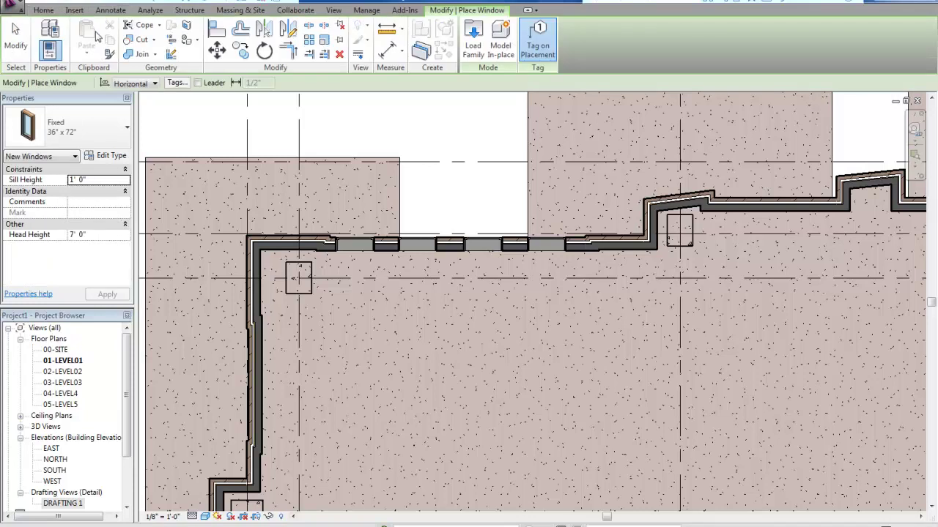
click(544, 47)
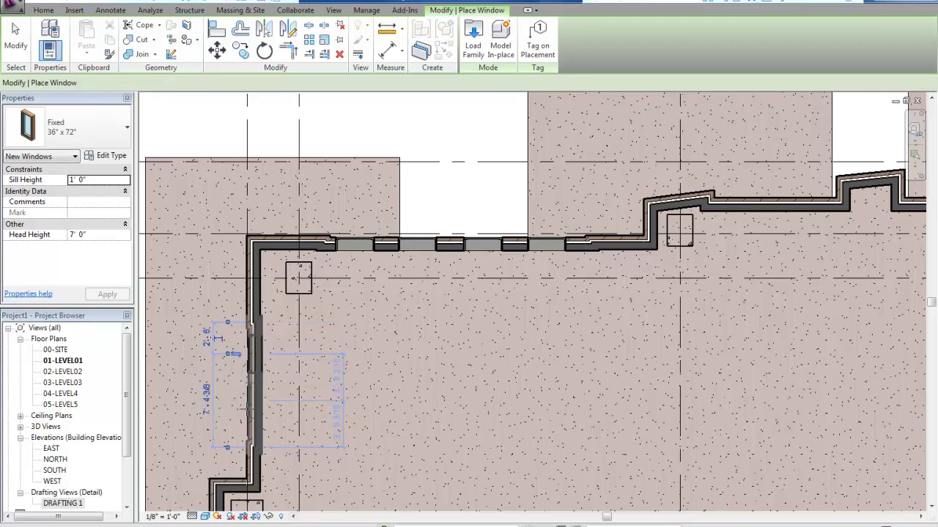
click(248, 411)
click(249, 415)
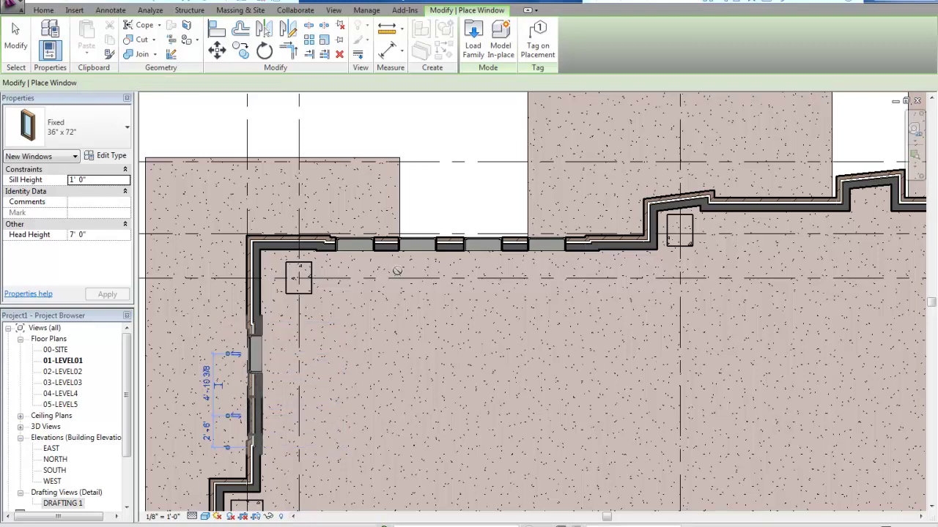
key(Escape)
key(Escape)
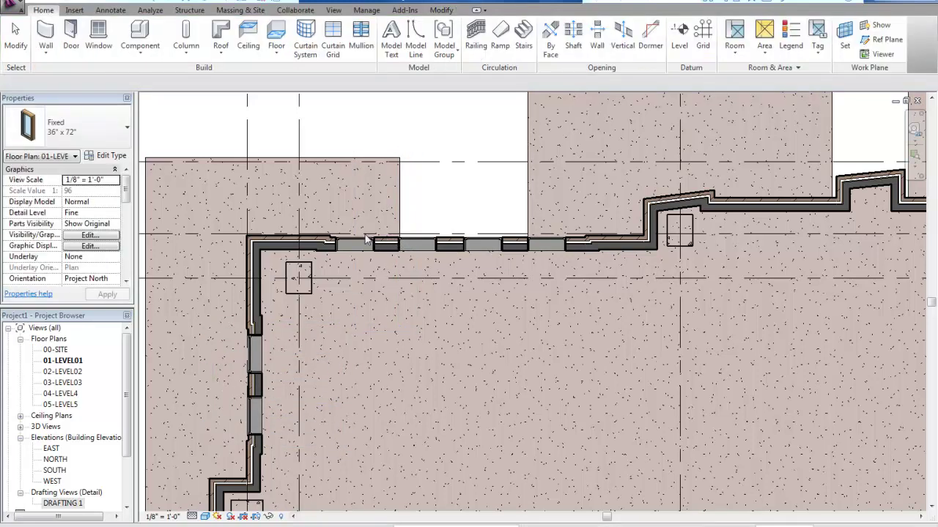
drag(419, 250, 446, 245)
- Set 5'-0" spacing between the windows along the top wall
scroll(364, 240, up, 2)
click(395, 192)
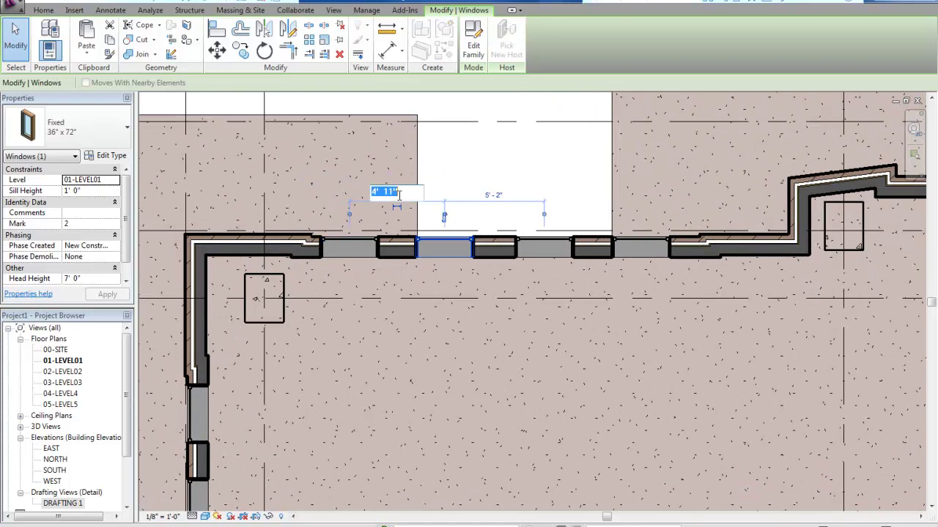
text(5)
key(Return)
key(Escape)
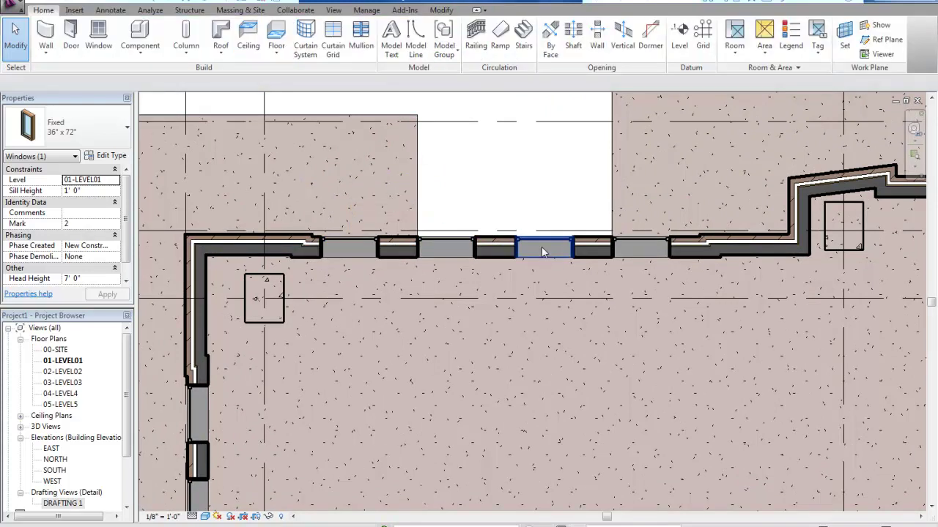
click(541, 244)
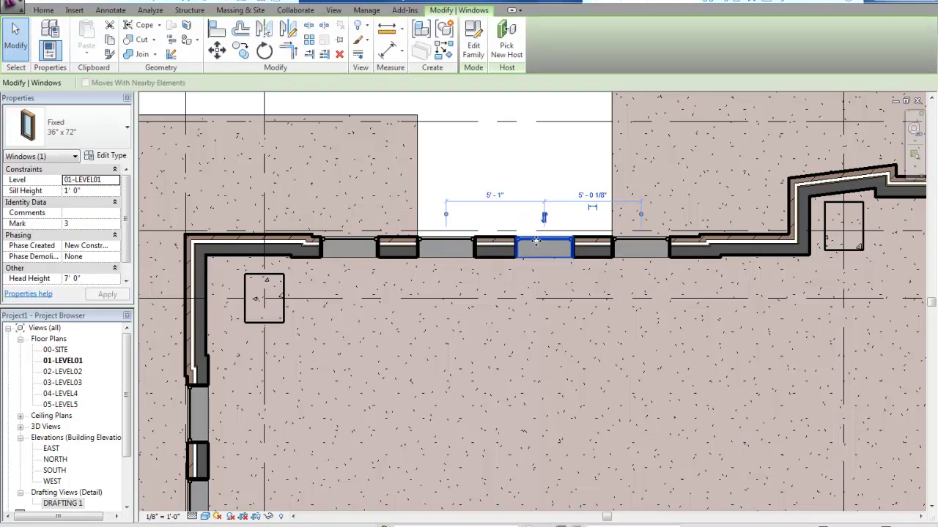
click(493, 196)
text(5)
key(Return)
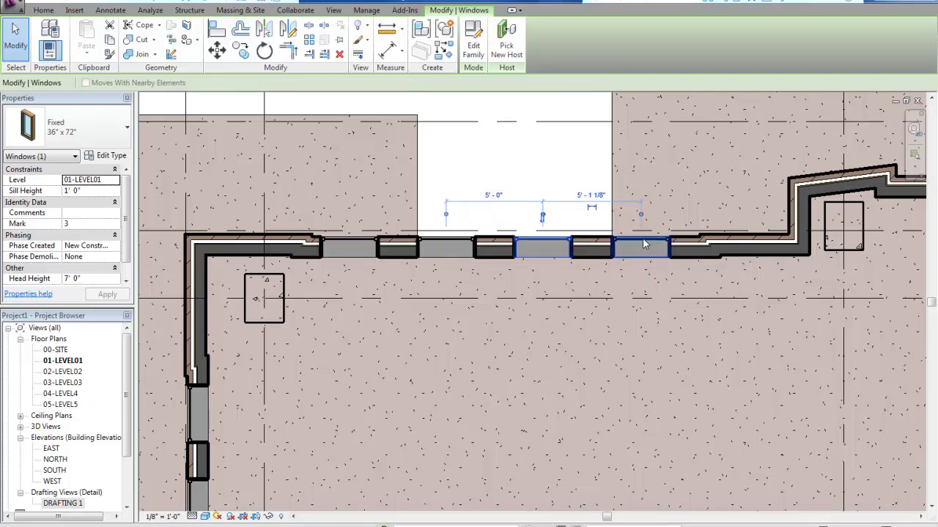
click(641, 248)
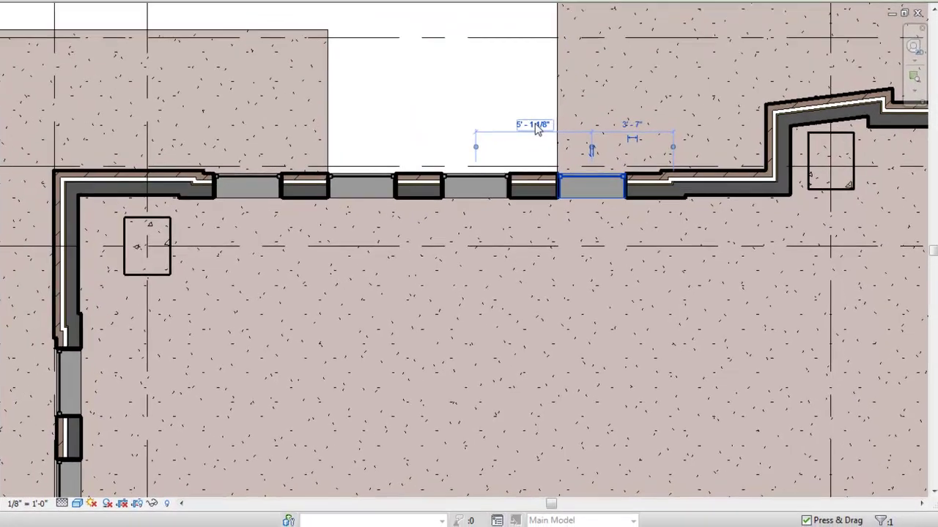
click(584, 181)
text(5)
key(Return)
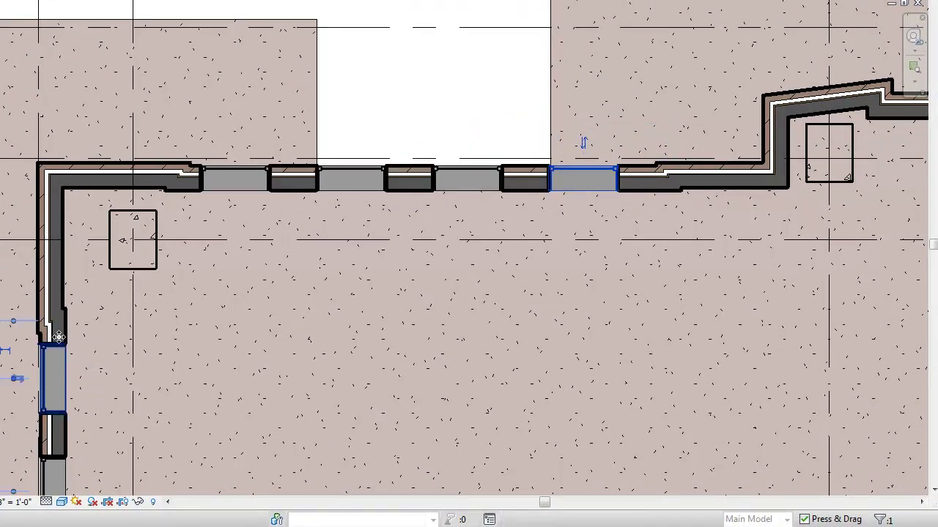
- Set the two left-wall windows 5'-0" apart and clear the selection
click(48, 396)
middle_drag(59, 443, 165, 320)
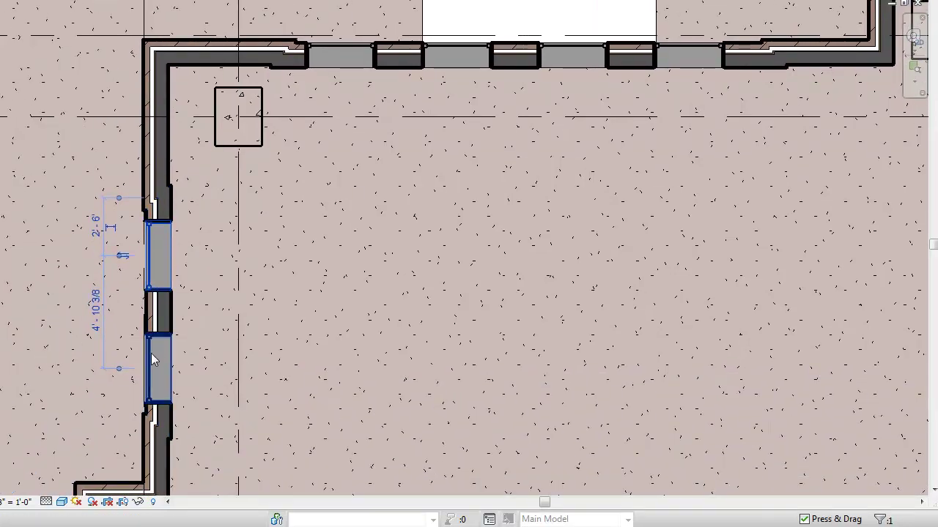
click(151, 353)
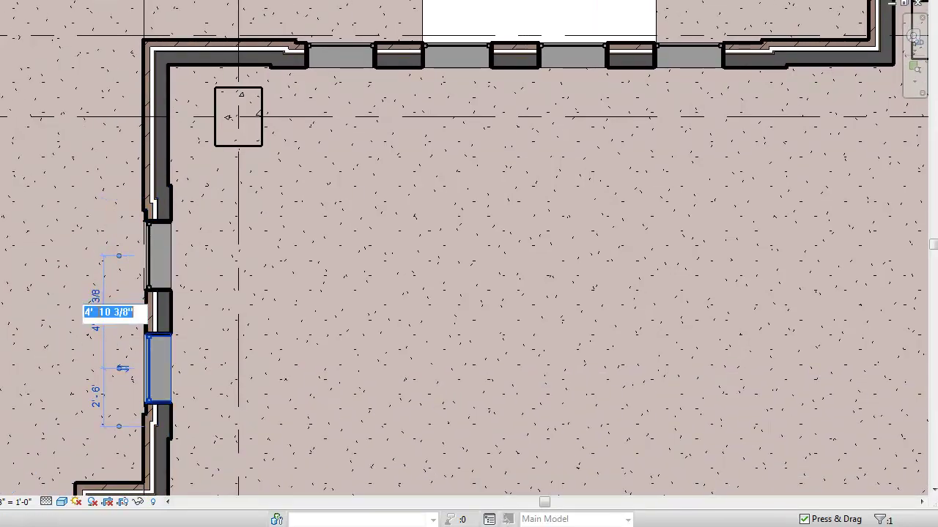
click(96, 308)
text(5)
key(Return)
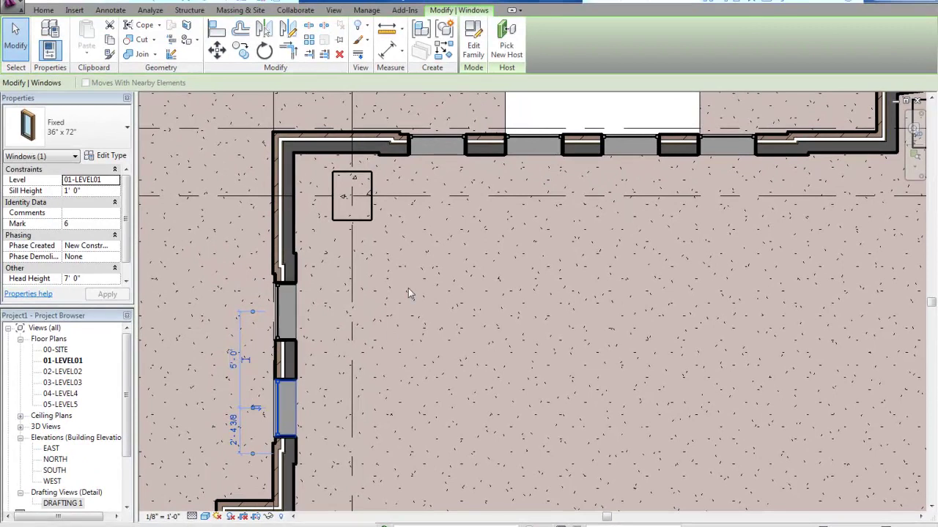
scroll(411, 275, down, 4)
middle_drag(465, 202, 476, 224)
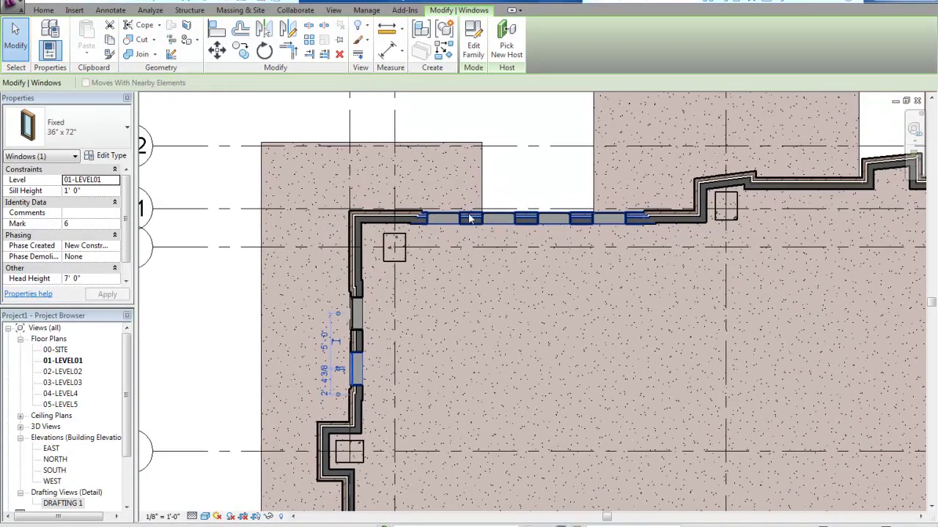
key(Escape)
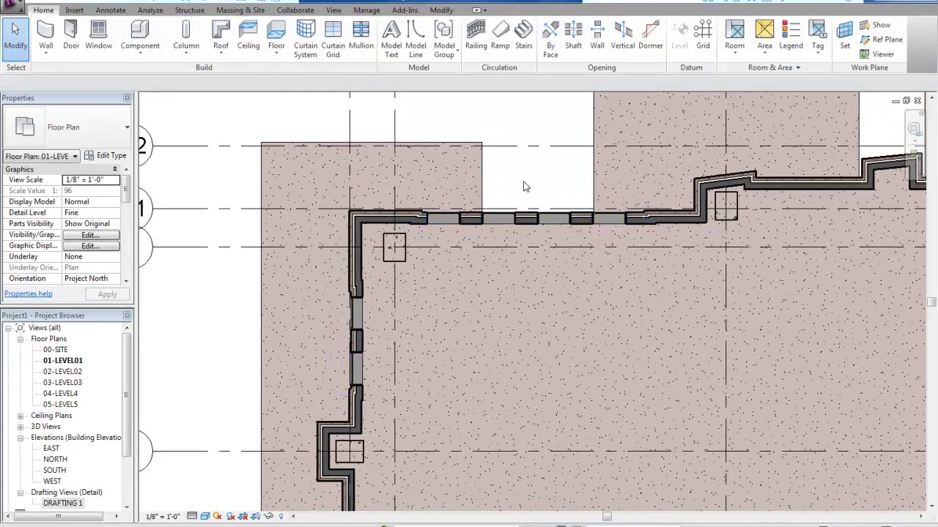
- In the 3D view, select all six visible level 01 windows and copy them with Ctrl+C
click(221, 3)
scroll(386, 324, down, 2)
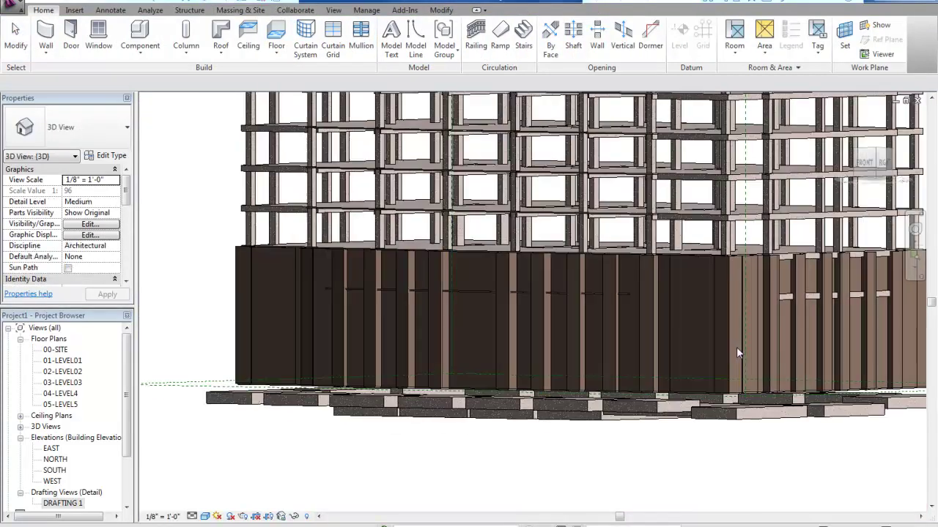
shift+middle_drag(407, 339, 774, 347)
scroll(681, 361, up, 6)
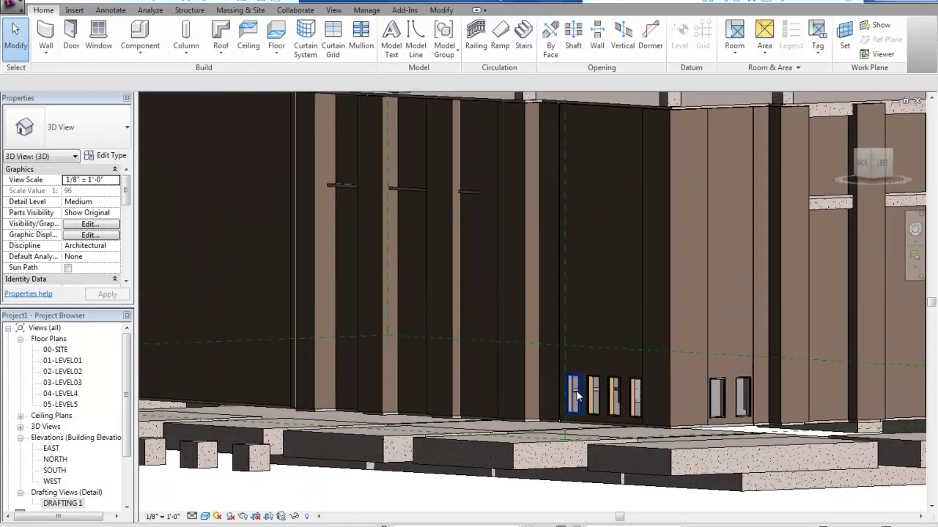
right_click(577, 396)
mouse_move(627, 260)
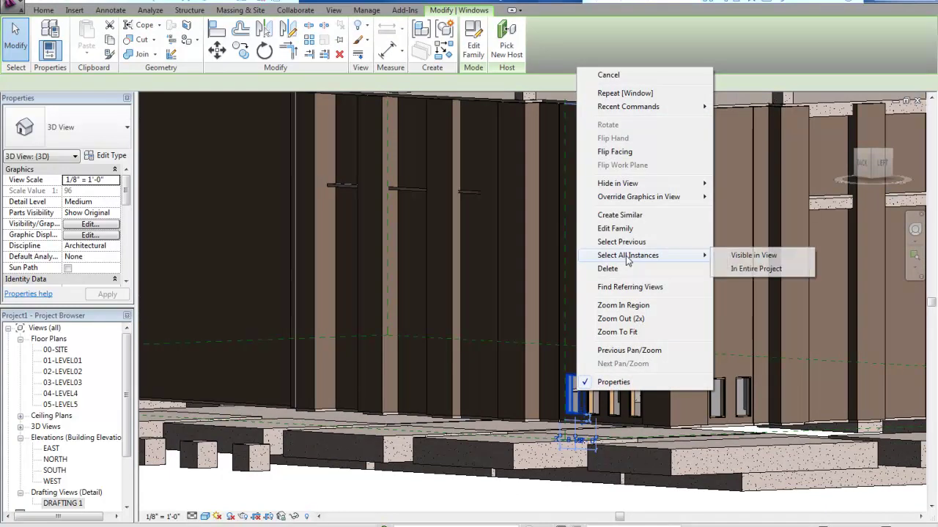
click(754, 256)
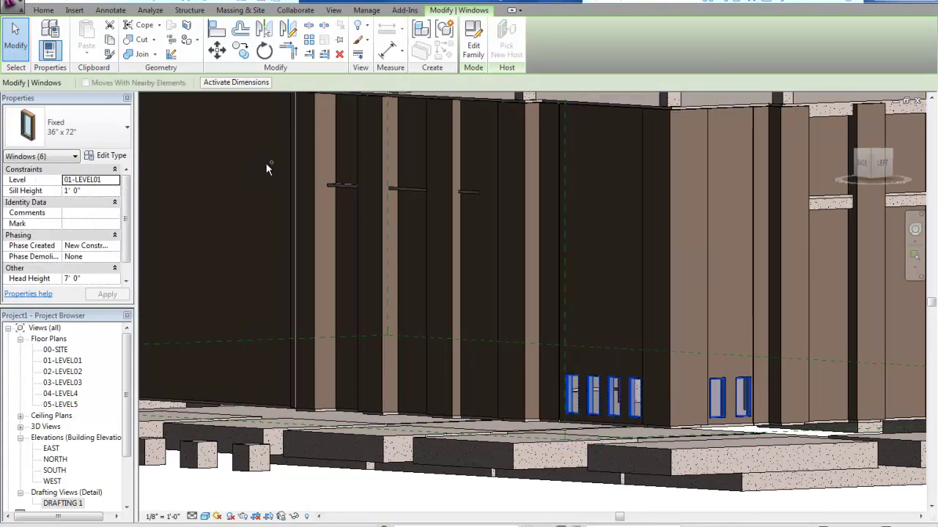
key(ctrl+c)
click(94, 47)
key(Escape)
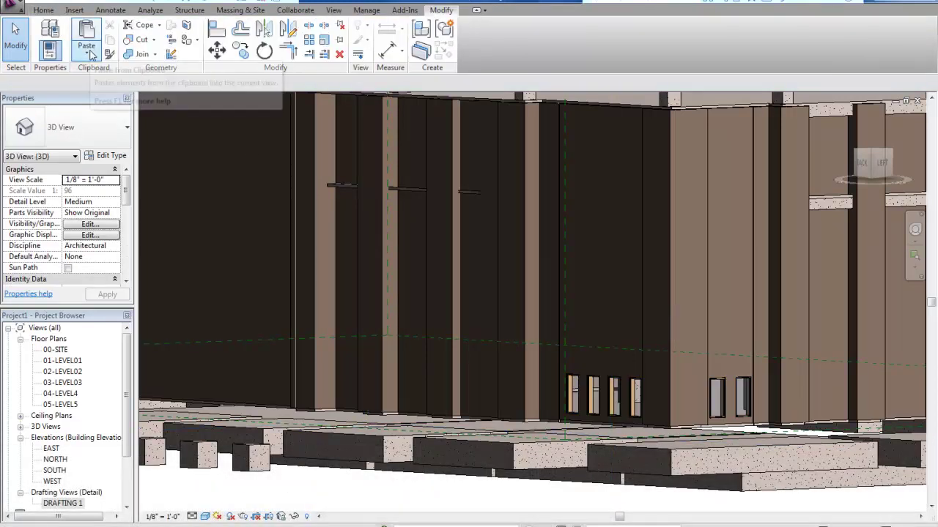
- Paste the windows Aligned to Selected Levels onto 02-LEVEL02 and 03-LEVEL03
click(92, 55)
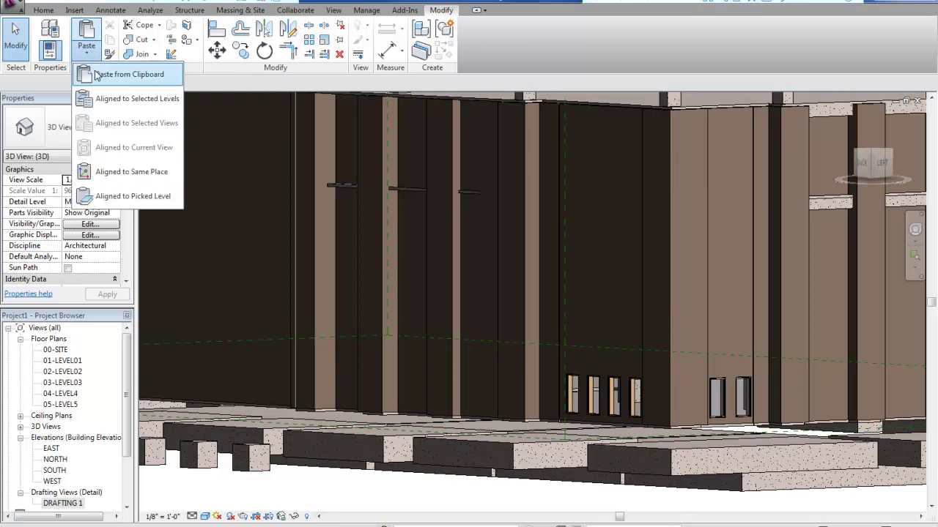
click(126, 100)
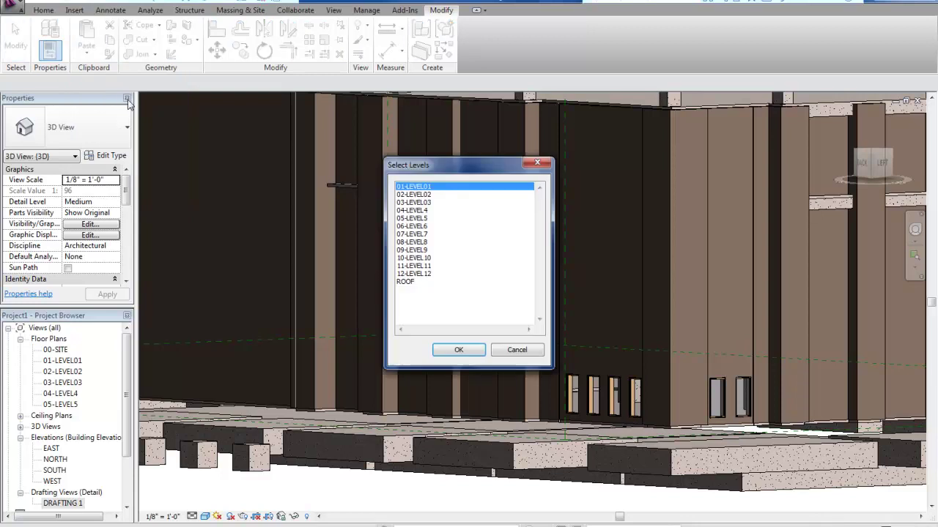
click(414, 194)
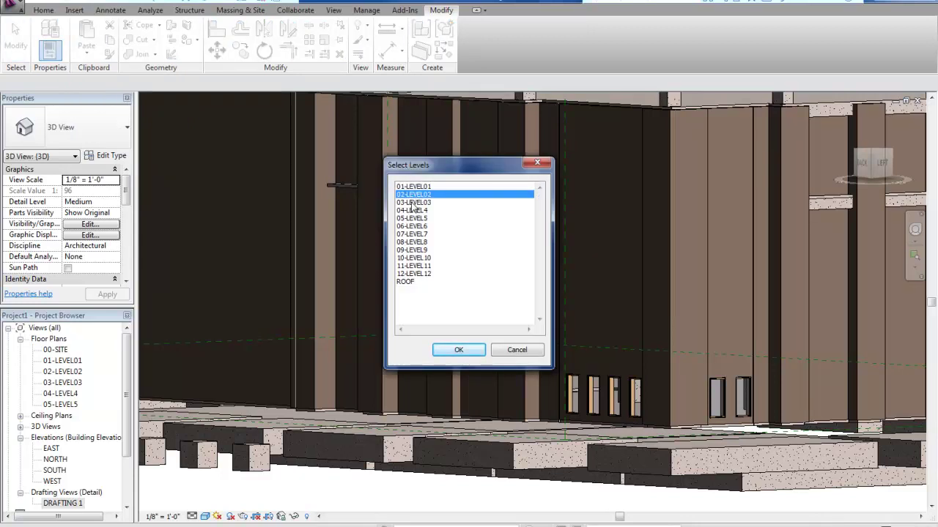
click(458, 351)
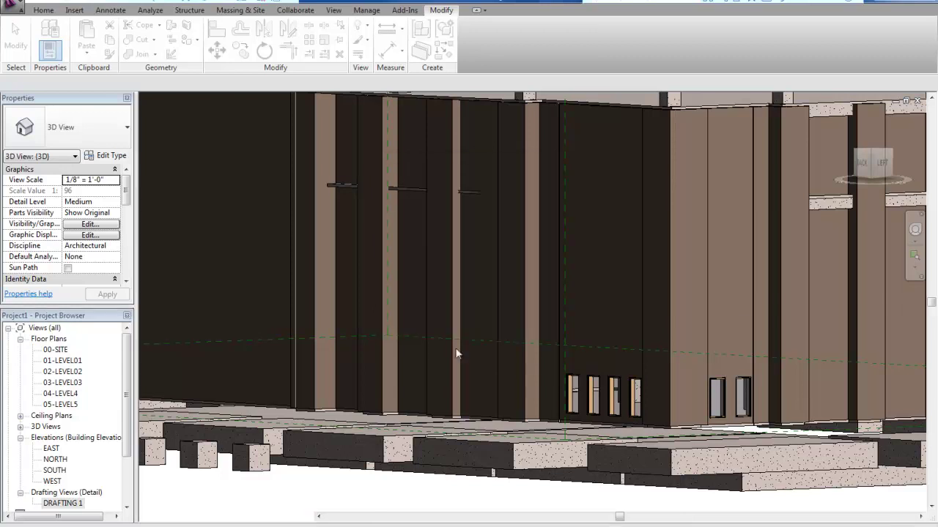
scroll(655, 210, down, 2)
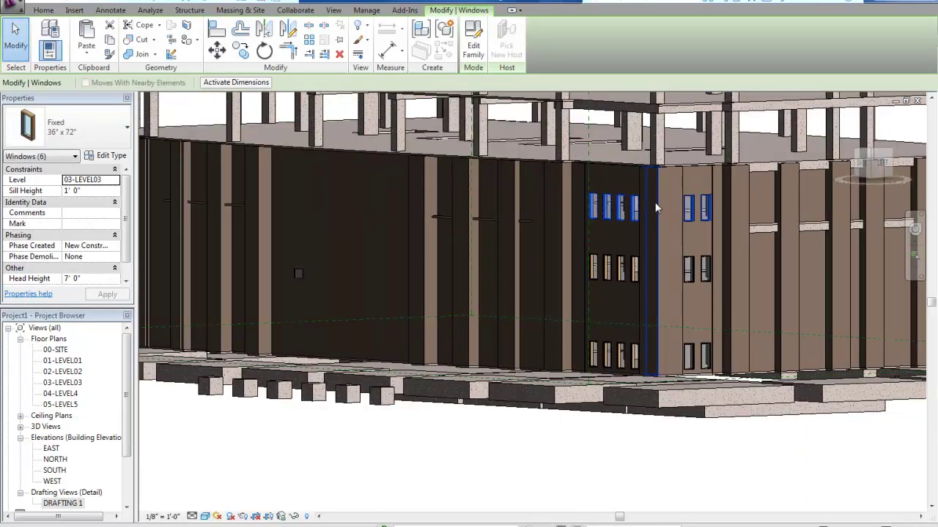
- Pan and orbit the 3D view to review the pasted windows and the lower facade
scroll(509, 214, down, 2)
middle_drag(510, 214, 600, 227)
key(Escape)
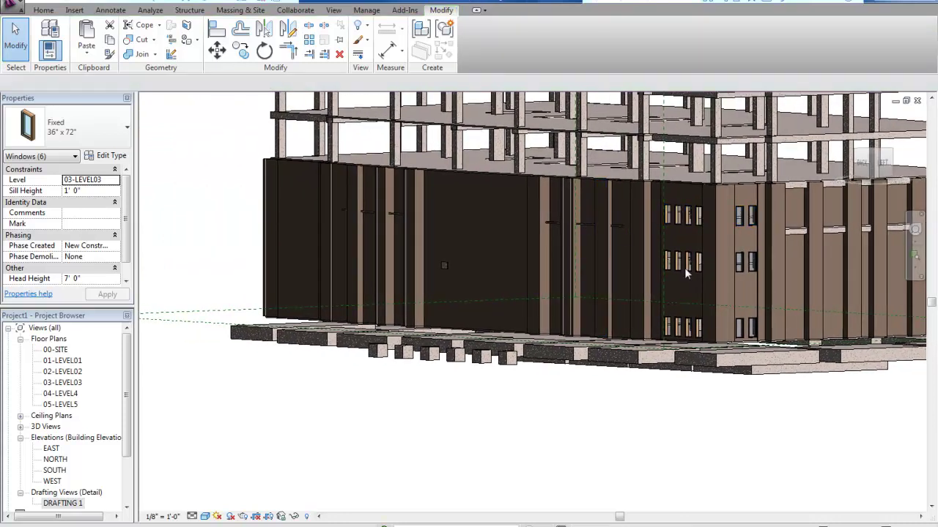
shift+middle_drag(488, 262, 500, 301)
scroll(496, 309, up, 3)
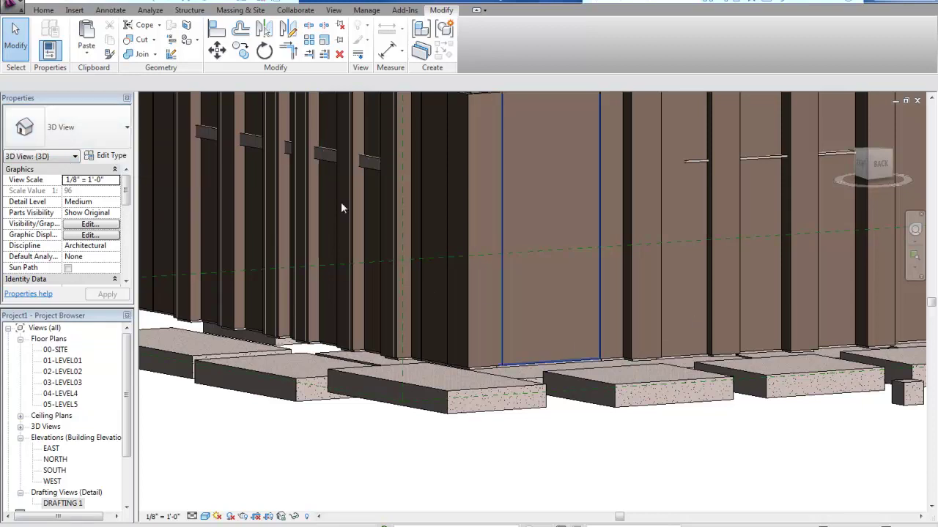
- Start the Wall tool with the Stacked Wall type B2011_EXT_BRICK_CMU_STUD
click(43, 9)
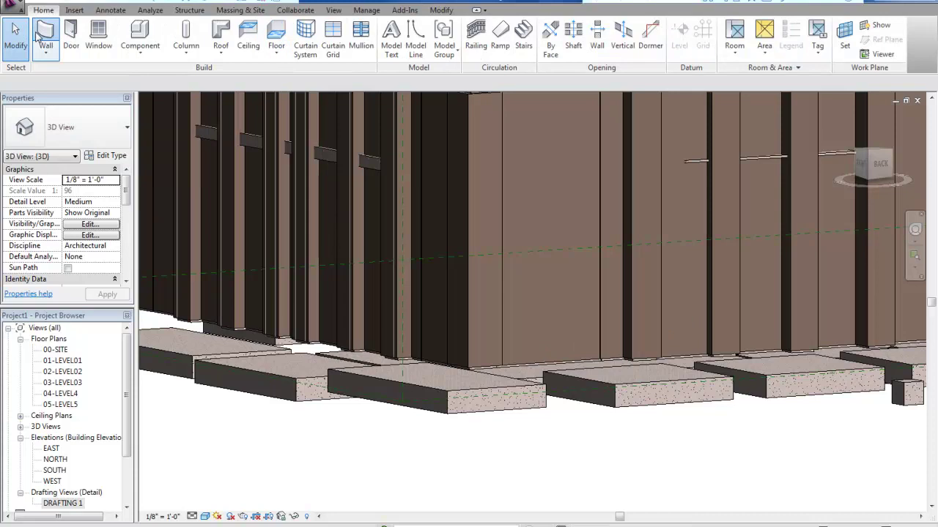
click(38, 37)
click(119, 132)
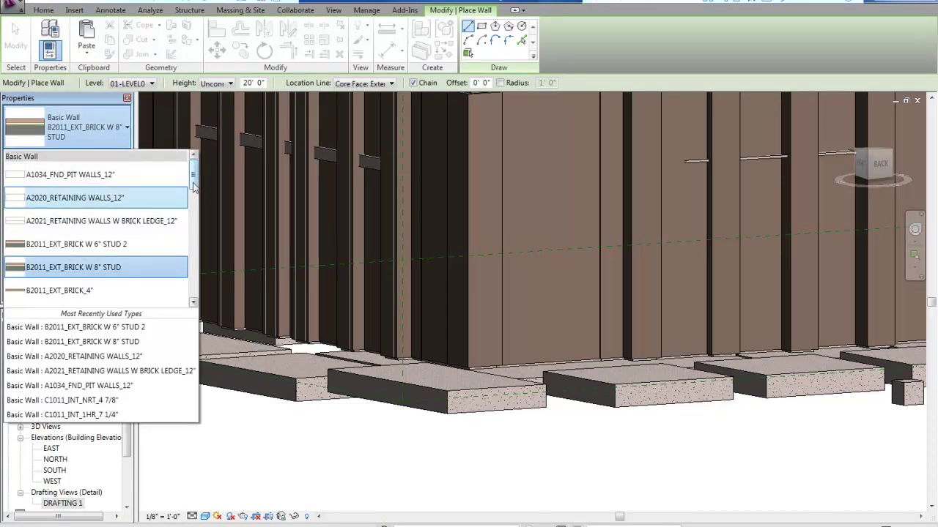
drag(193, 187, 203, 296)
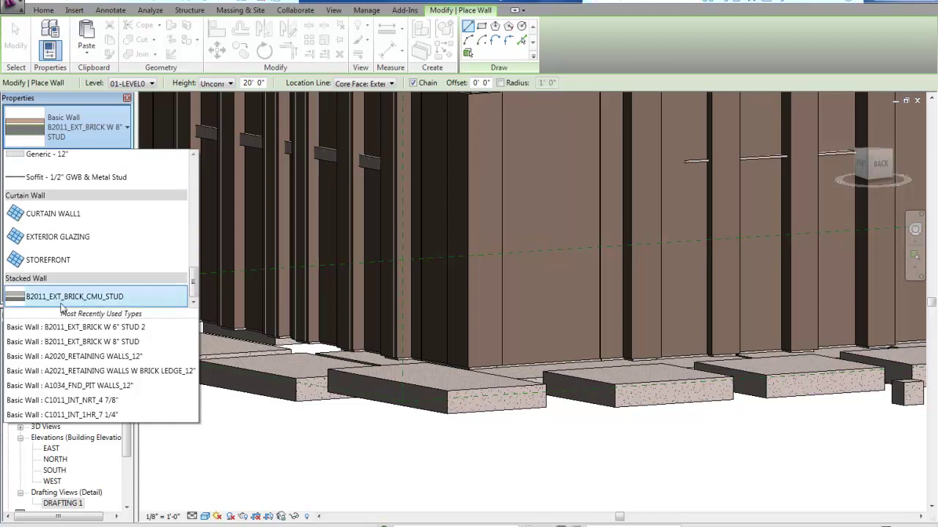
mouse_move(49, 300)
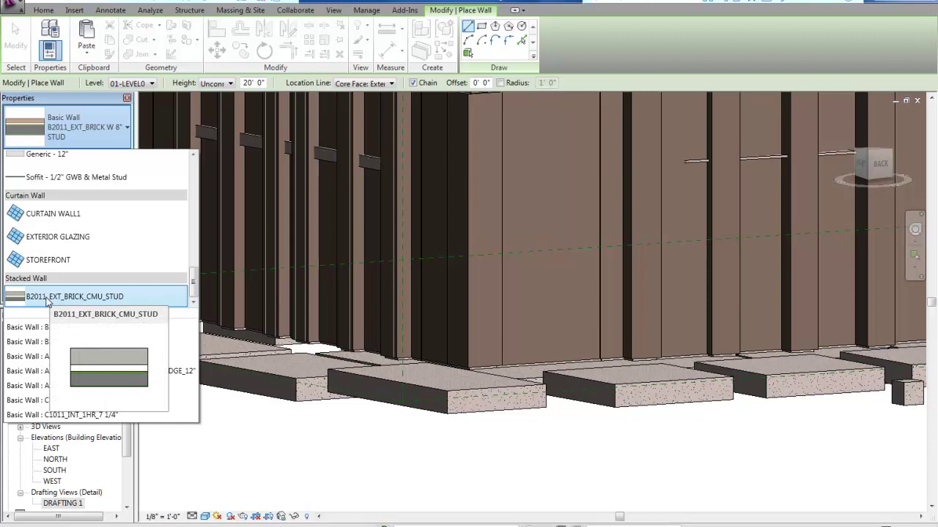
click(47, 297)
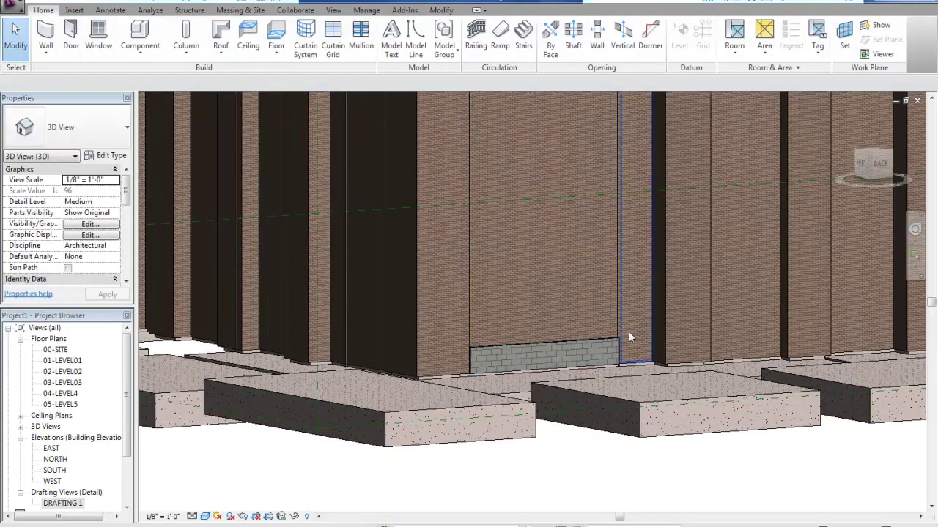
- Select the stacked wall panel and open its type properties
scroll(608, 323, up, 4)
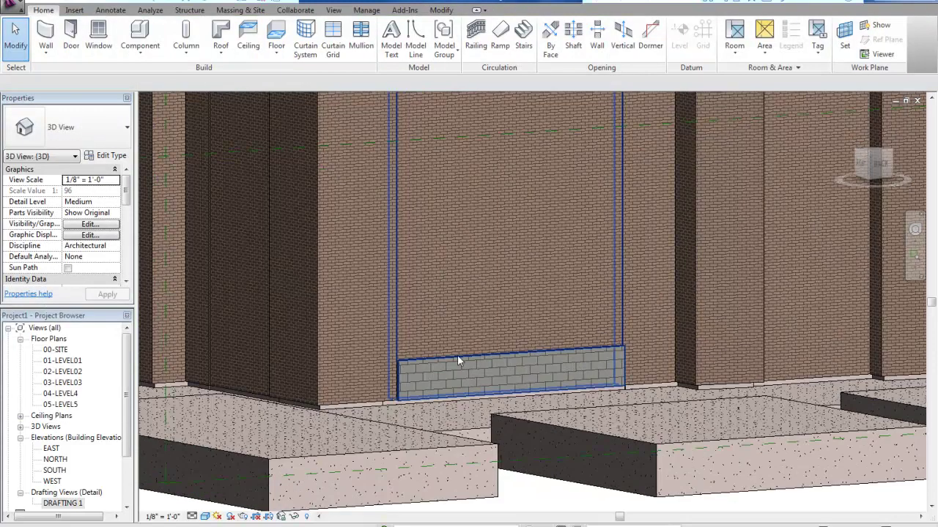
shift+middle_drag(467, 368, 514, 351)
shift+middle_drag(502, 290, 494, 351)
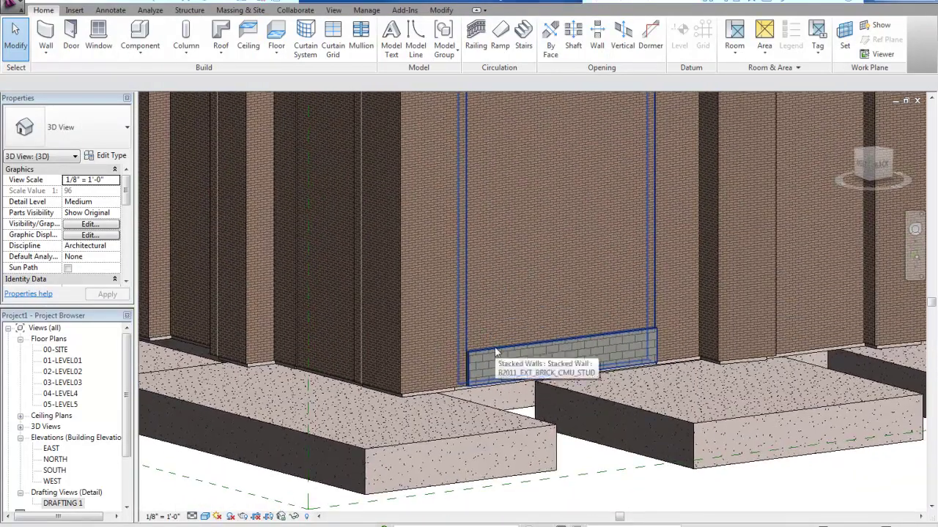
click(495, 351)
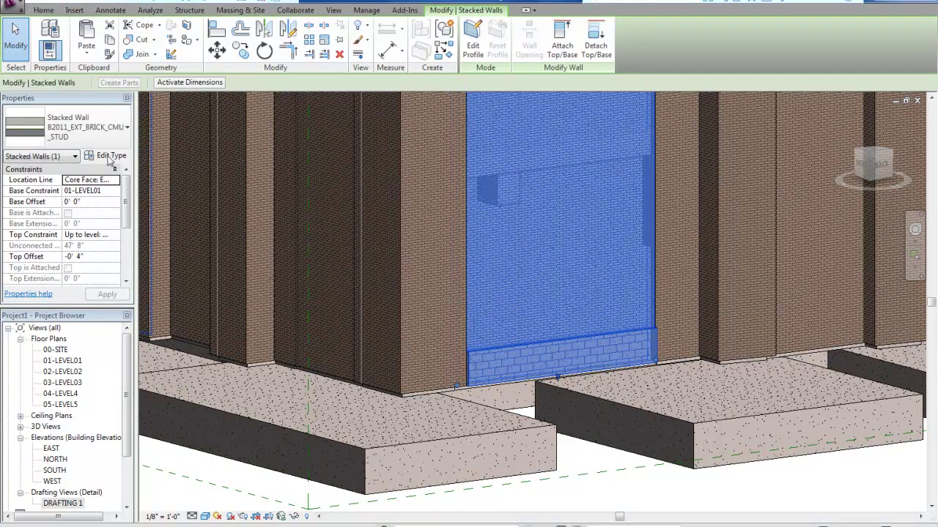
click(107, 156)
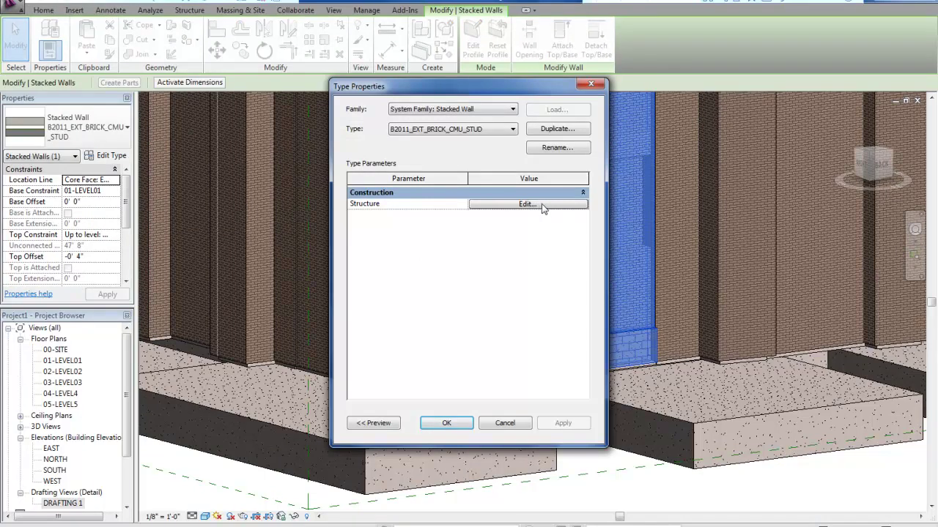
- Review the stacked wall's layer assembly and lower wall type choices, then cancel unchanged
click(497, 205)
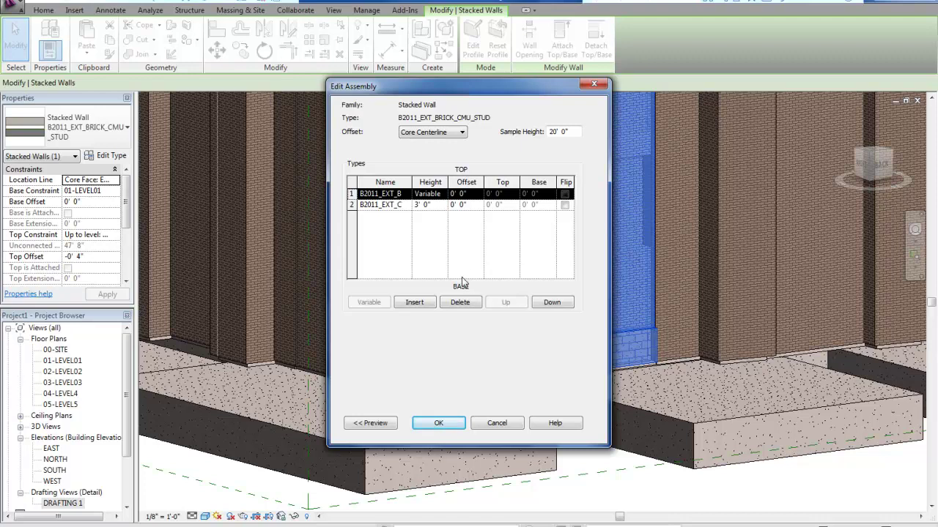
click(383, 204)
scroll(516, 242, down, 2)
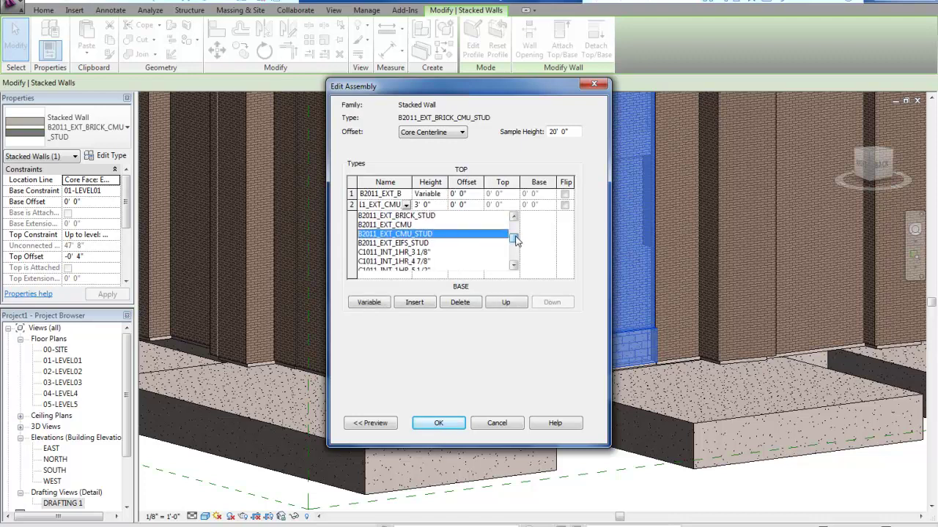
click(490, 425)
click(489, 425)
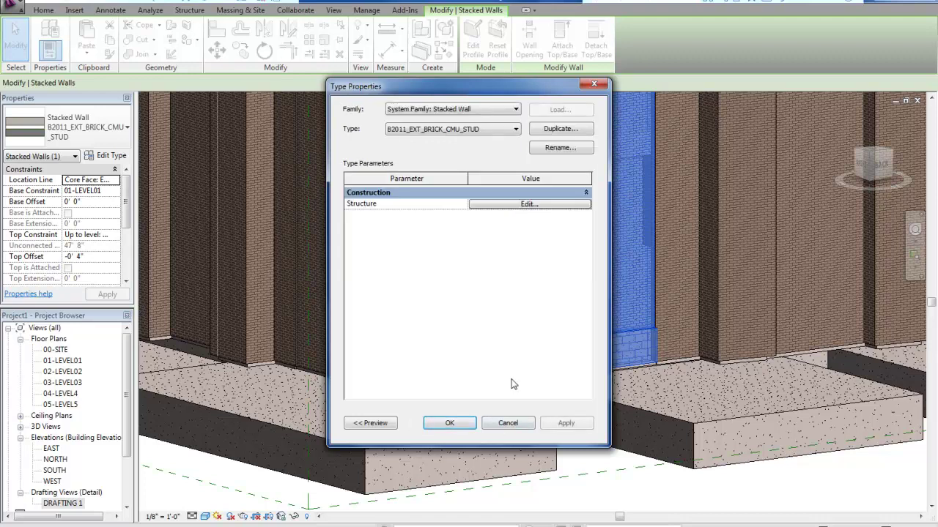
click(508, 423)
- Clear the selection and briefly check the view's type properties
key(Escape)
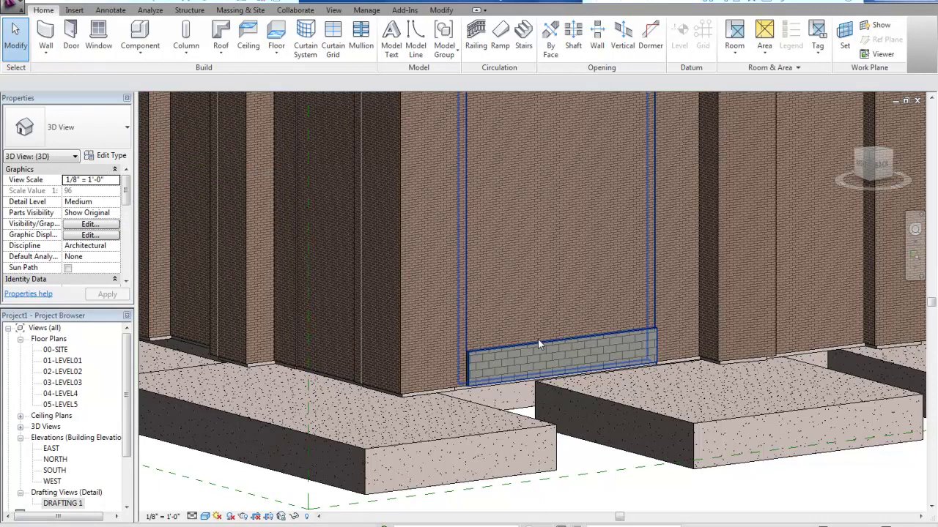
click(106, 157)
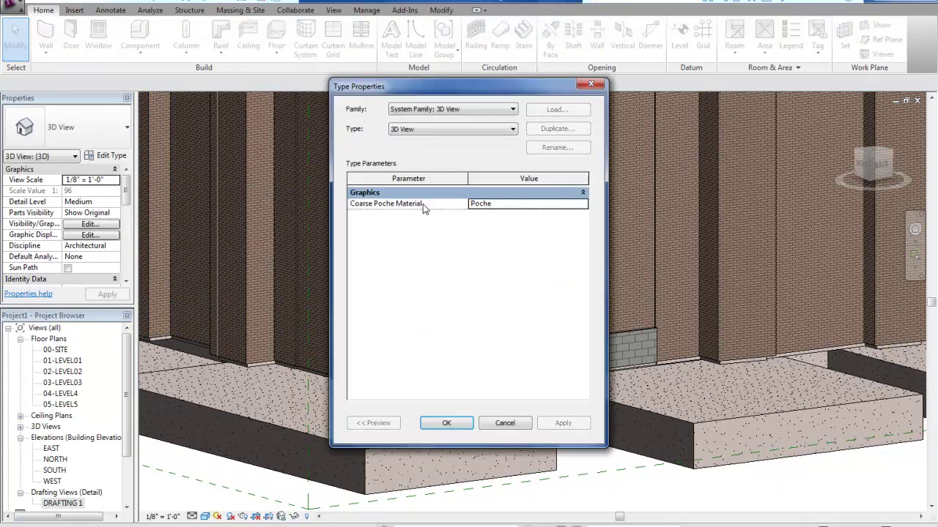
click(505, 422)
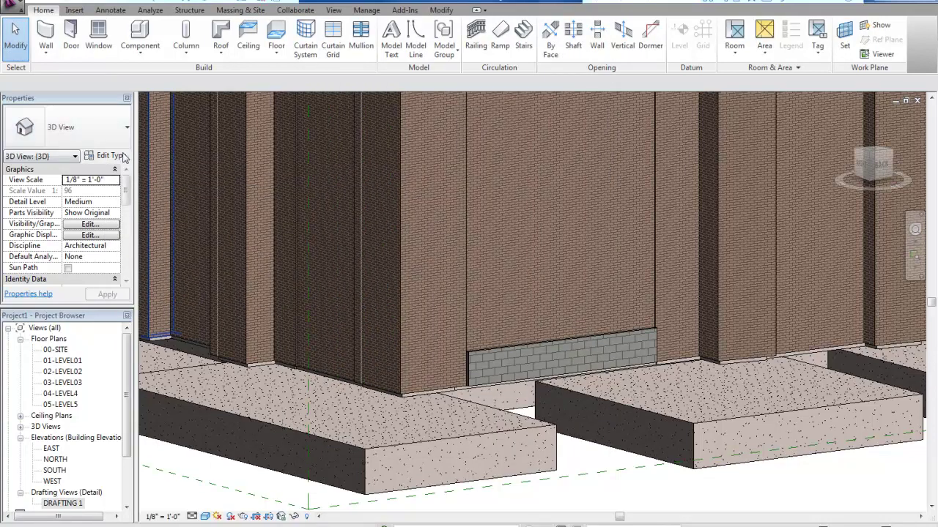
- Start the Wall tool with Basic Wall B2011_EXT_BRICK W 6" STUD 2 and open its type properties
click(46, 37)
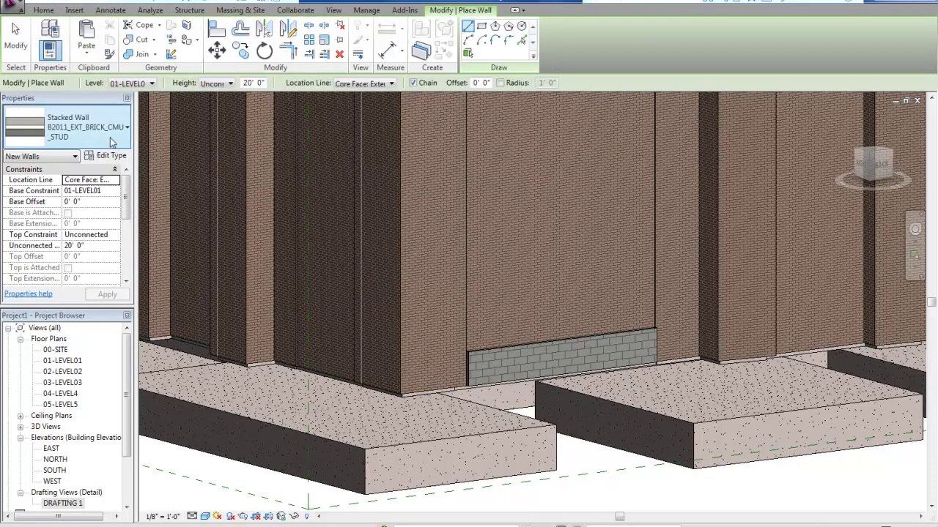
click(111, 134)
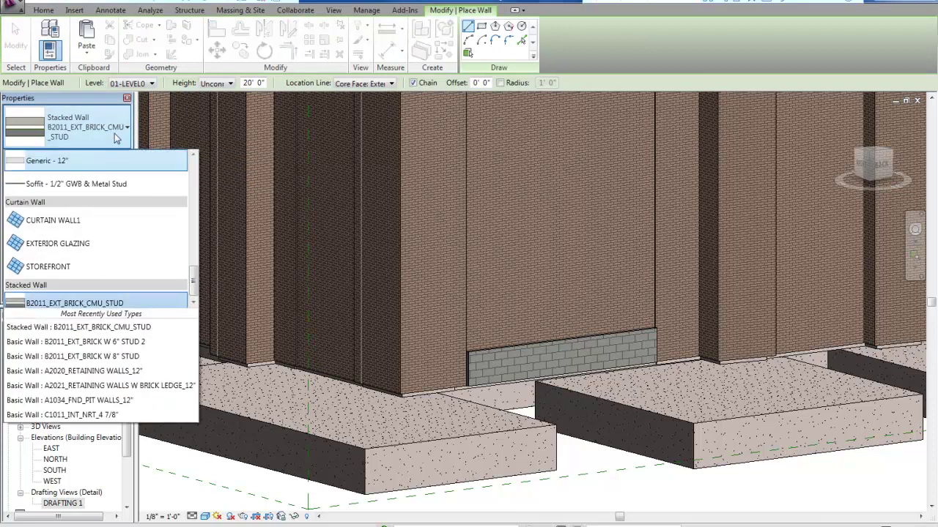
click(99, 91)
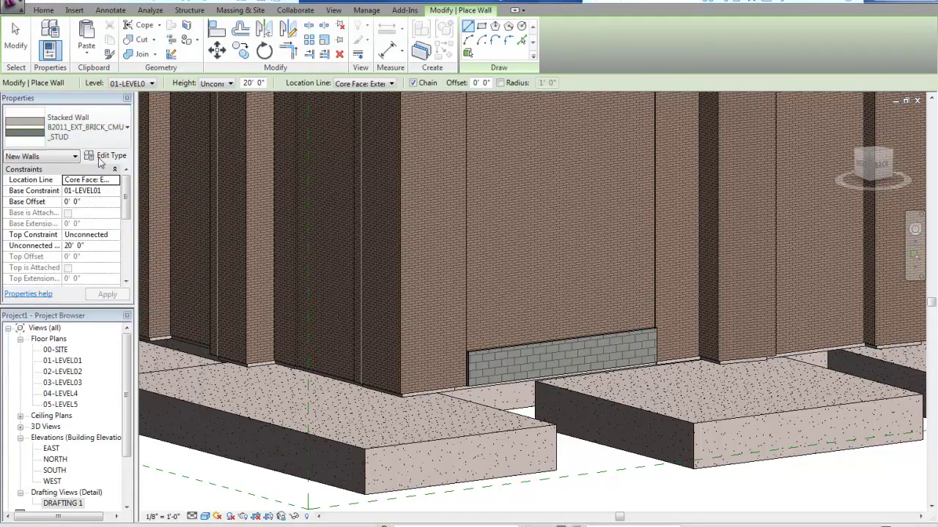
click(111, 129)
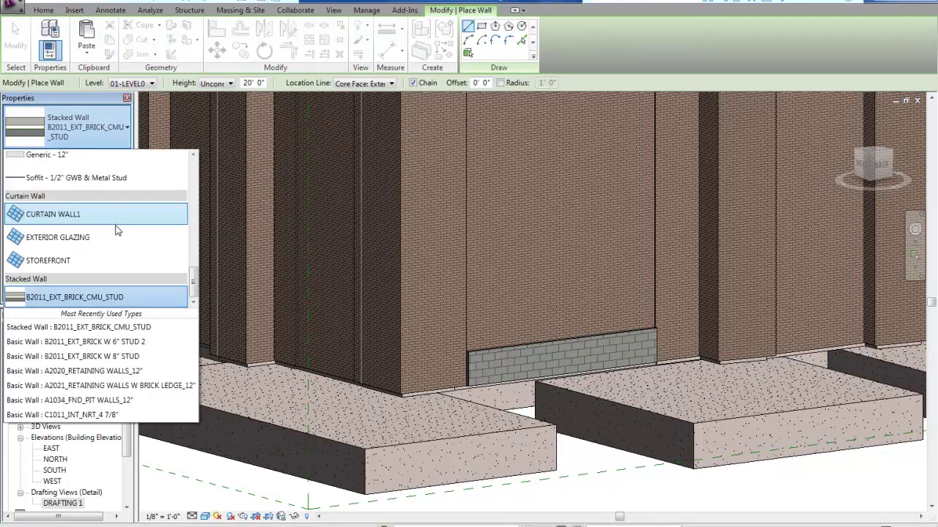
scroll(198, 277, up, 5)
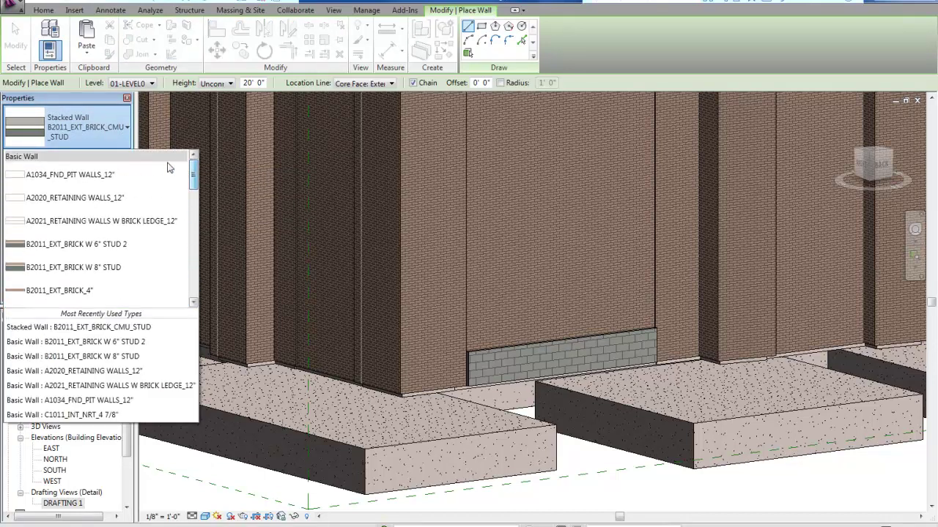
click(57, 246)
click(107, 157)
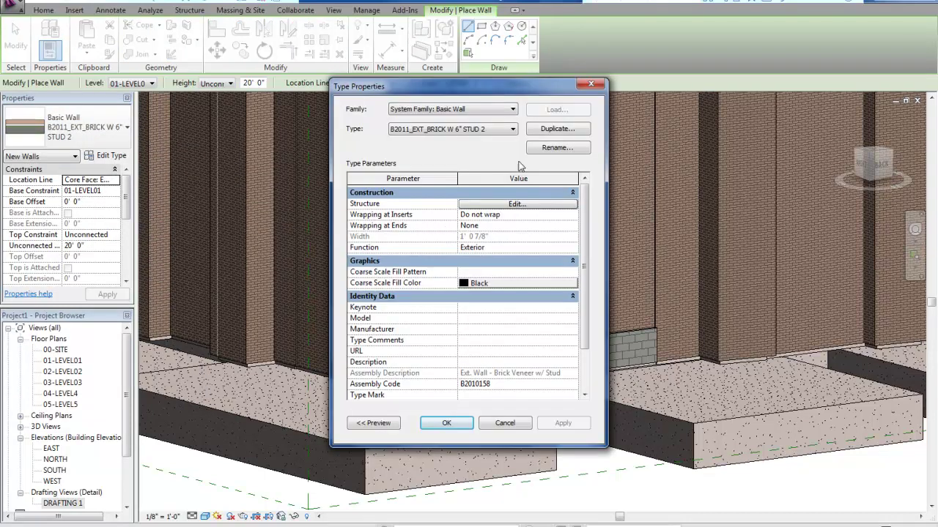
- Duplicate the brick stud wall type as B2011_EXT_STONE W 6" STUD and open its layer structure
click(550, 129)
double_click(479, 258)
click(470, 258)
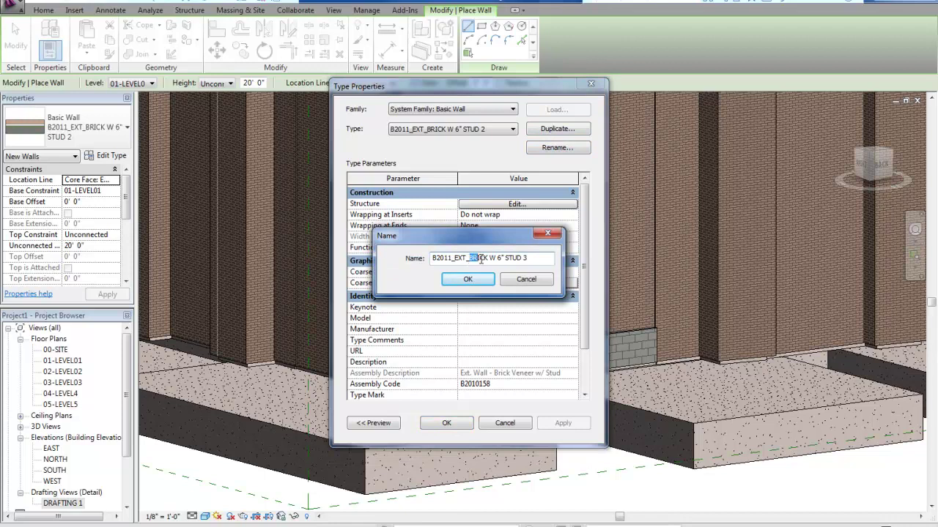
text(STONE)
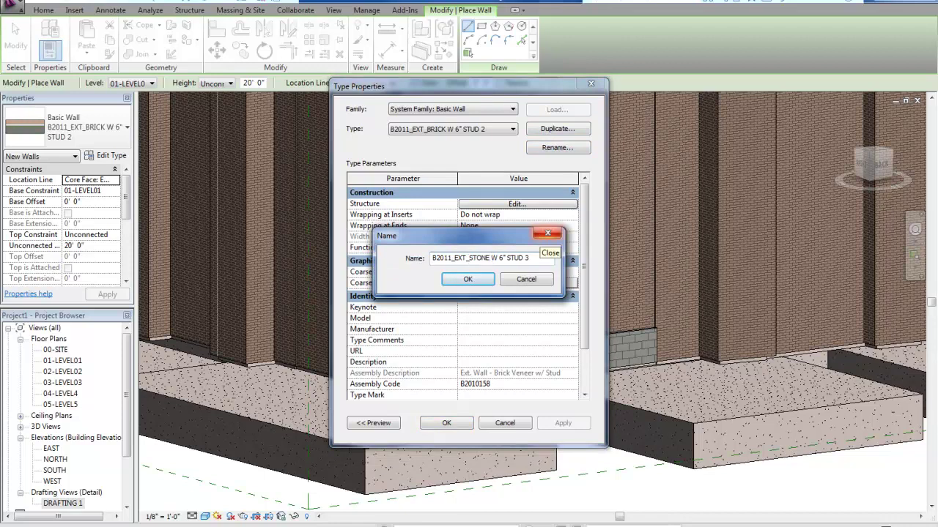
key(Return)
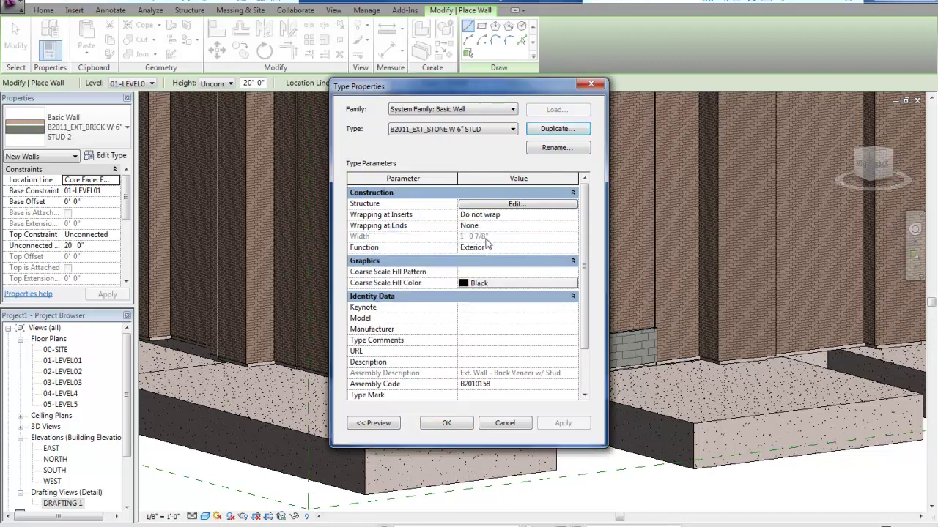
click(517, 205)
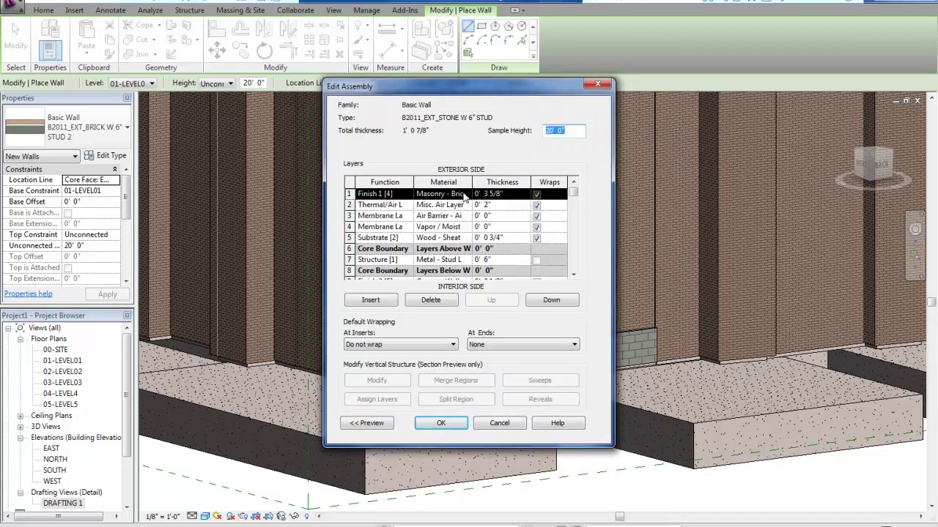
- Change the exterior finish layer's material from brick to Masonry - Stone
click(468, 195)
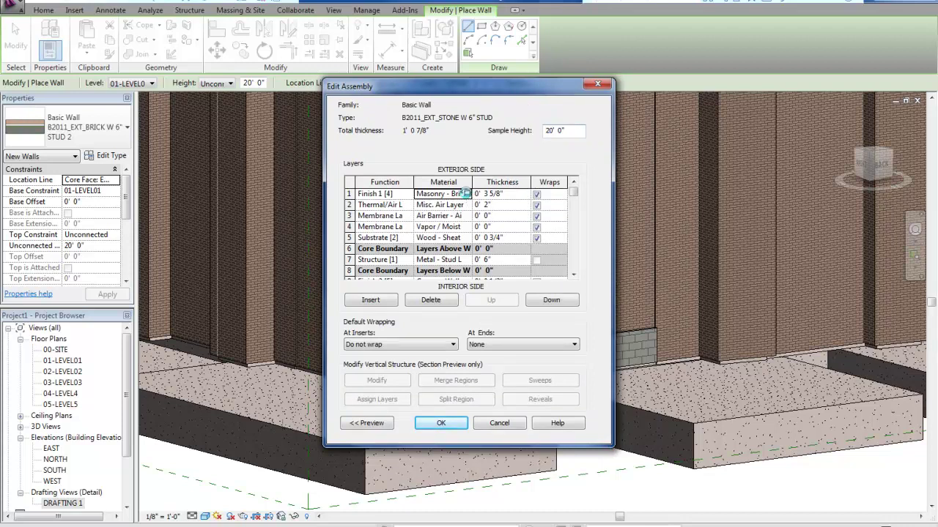
click(466, 193)
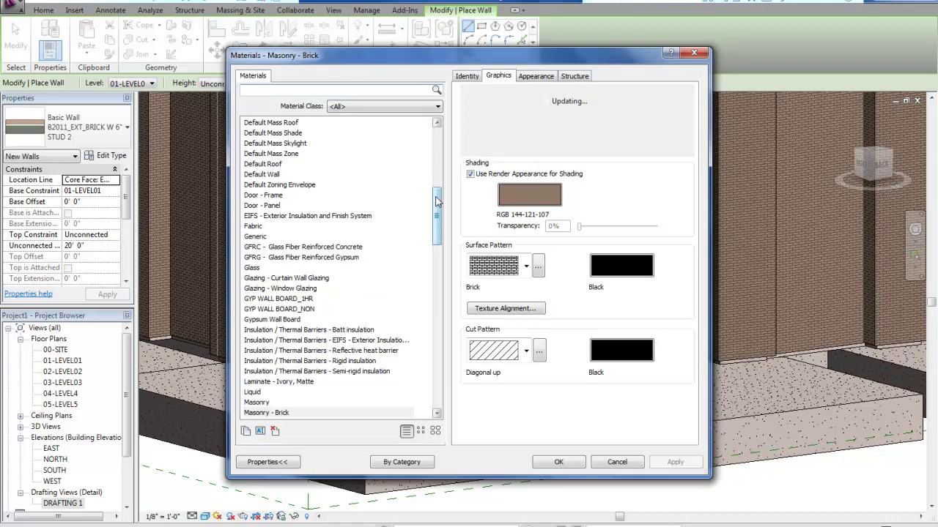
drag(436, 200, 436, 217)
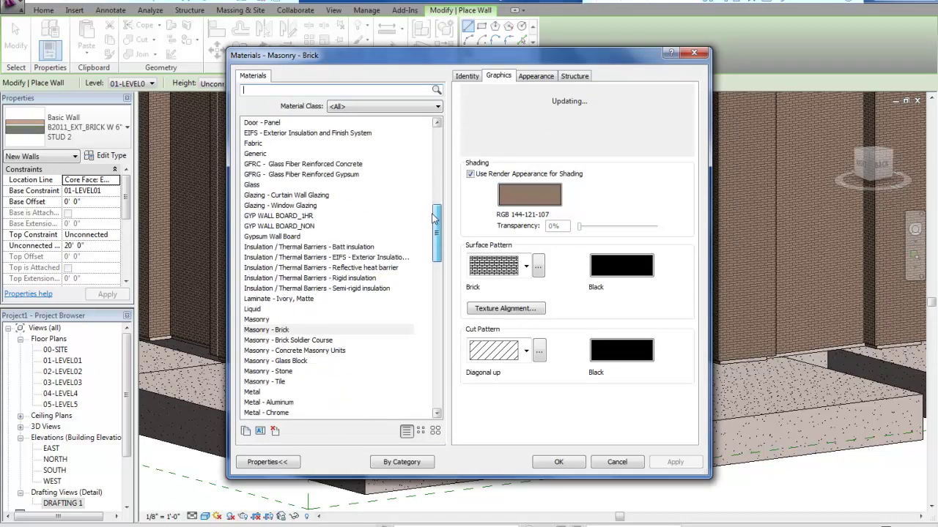
click(264, 372)
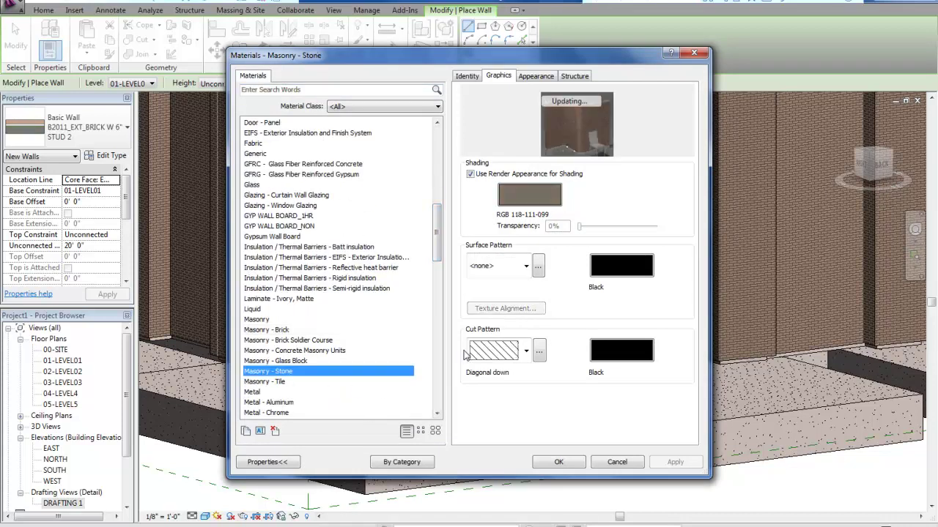
click(558, 462)
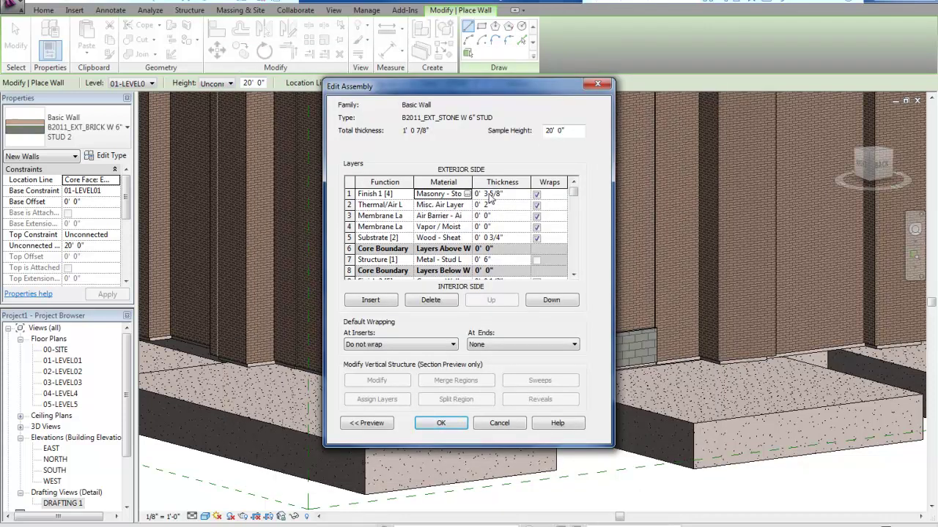
- Make the stone finish layer 5" and the air layer 3" thick, then accept both dialogs
click(490, 193)
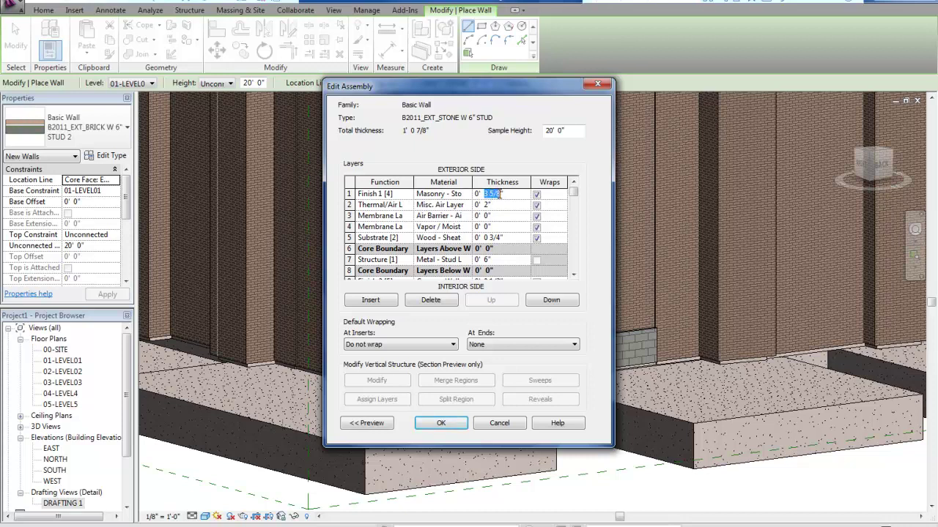
text(5)
key(Tab)
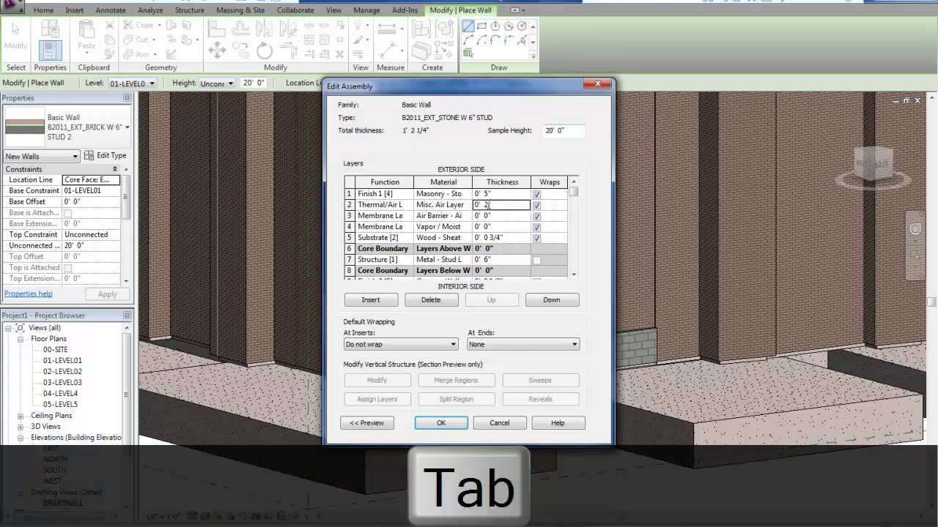
click(487, 205)
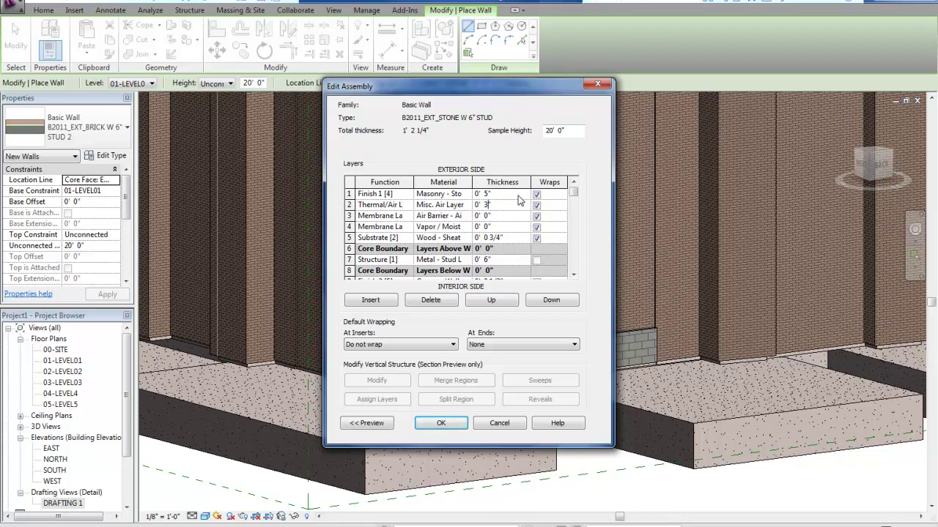
click(452, 426)
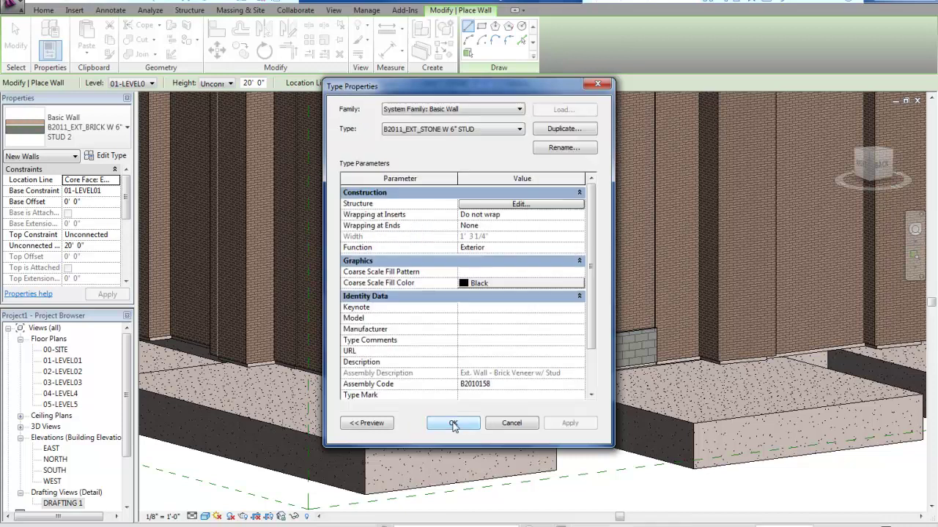
click(453, 424)
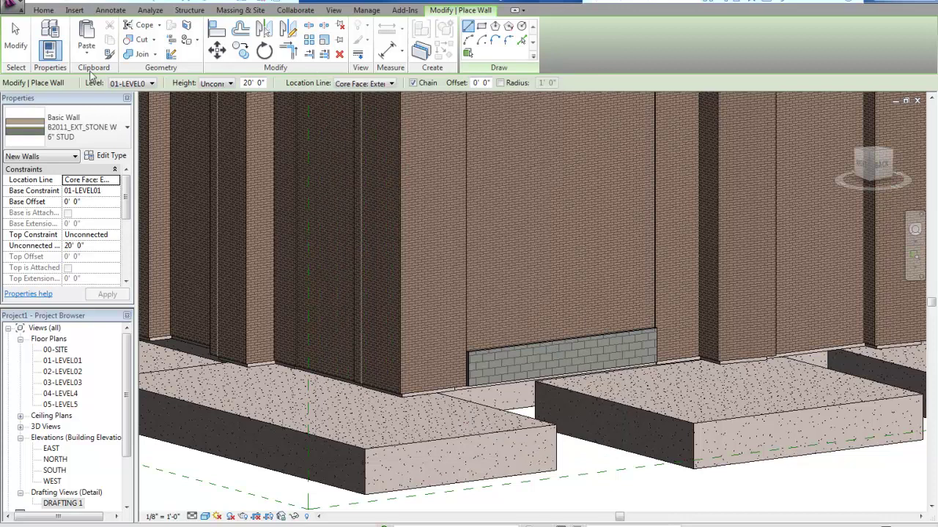
- Exit wall placement, select the B2011_EXT_BRICK_CMU_STUD stacked wall and open its type properties
key(Escape)
key(Escape)
click(539, 351)
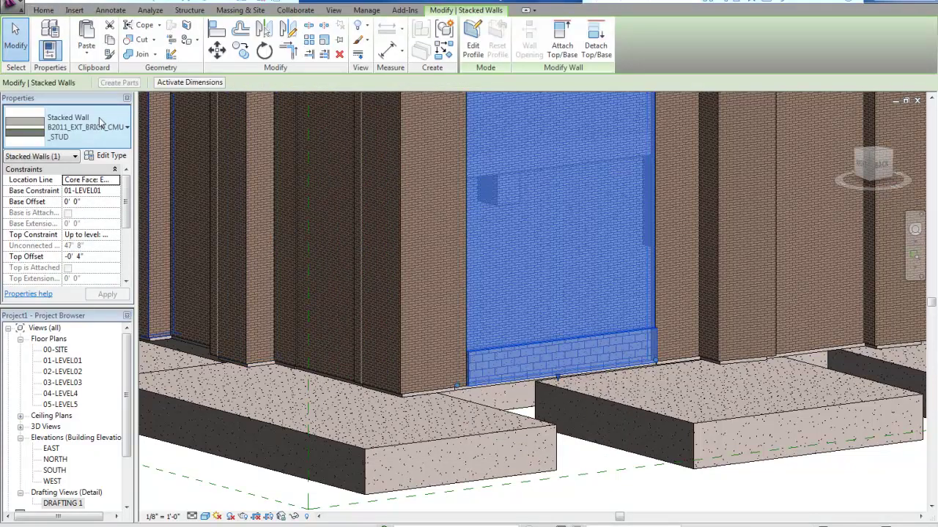
click(126, 128)
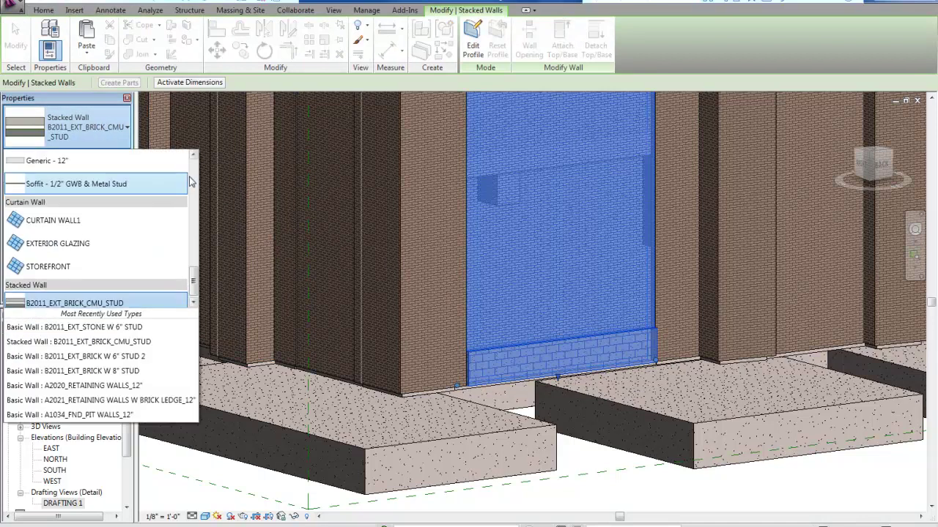
scroll(193, 283, down, 1)
mouse_move(52, 299)
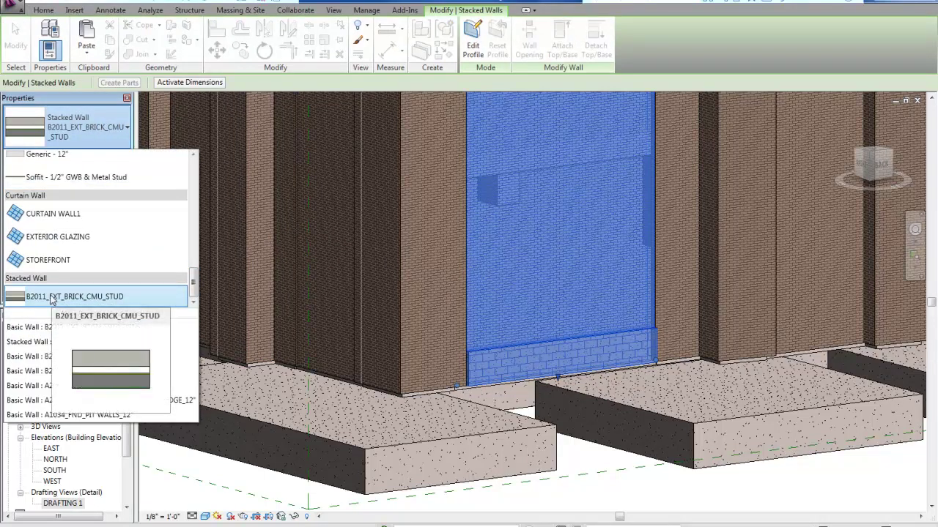
click(51, 296)
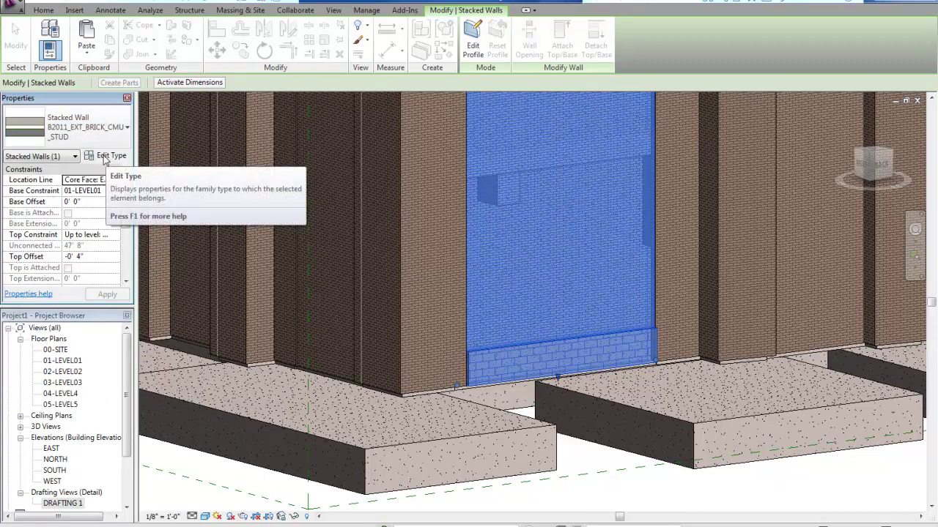
click(106, 157)
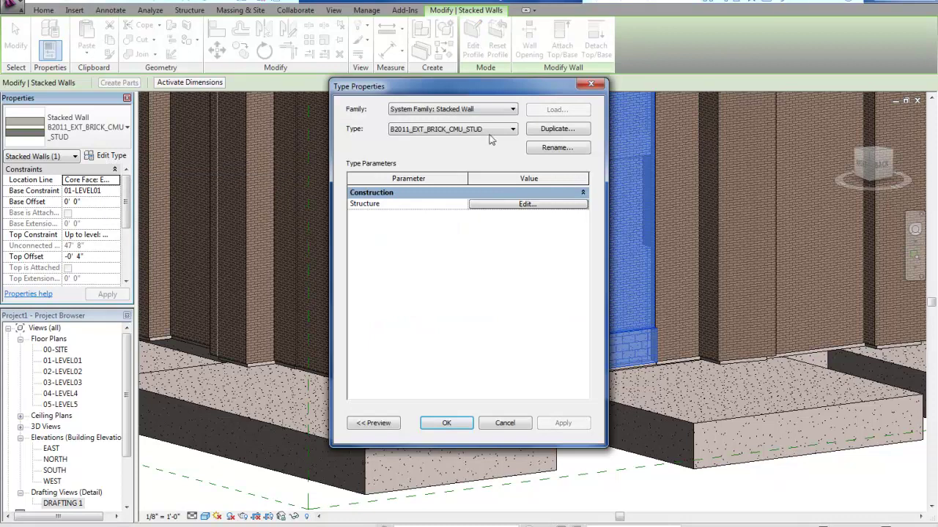
- Duplicate the stacked type as B2011_EXT_BRICK_STONE_STUD, replacing CMU with STONE, and open its structure
click(557, 130)
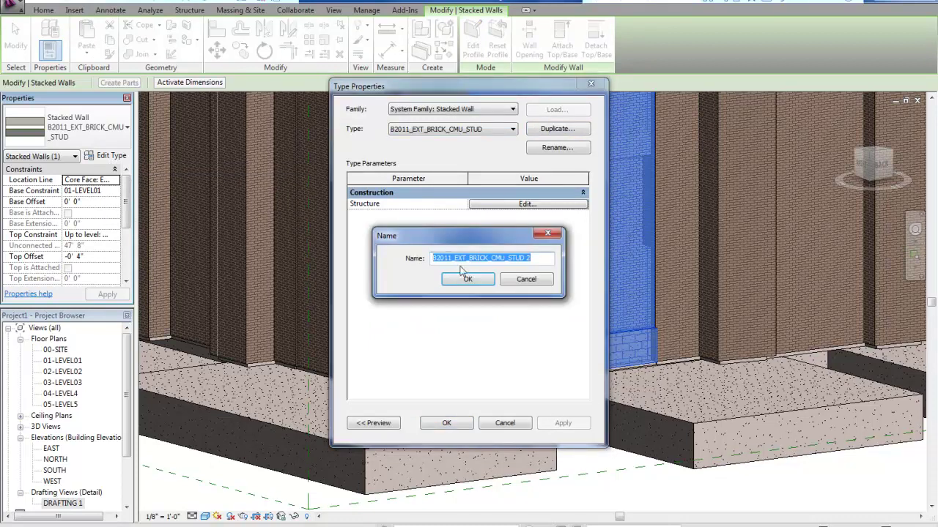
click(497, 258)
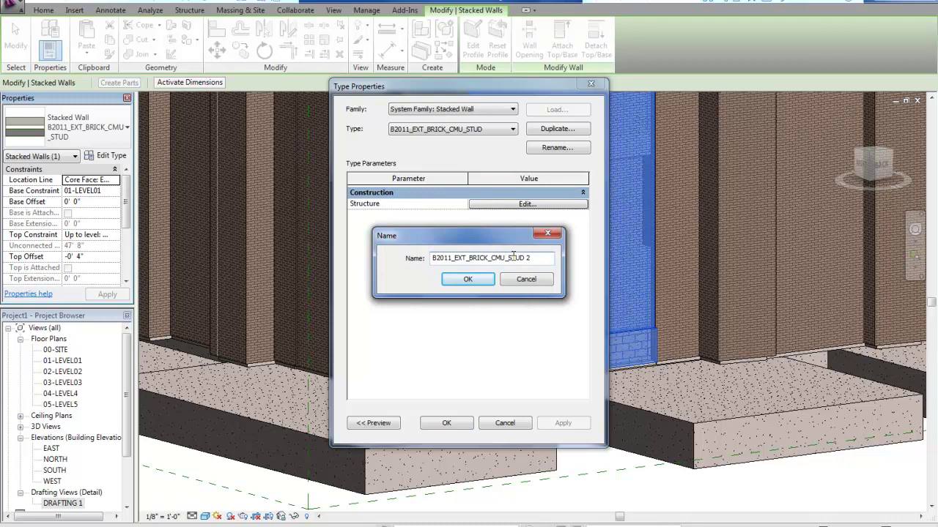
key(BackSpace)
key(BackSpace)
key(BackSpace)
text(STONE)
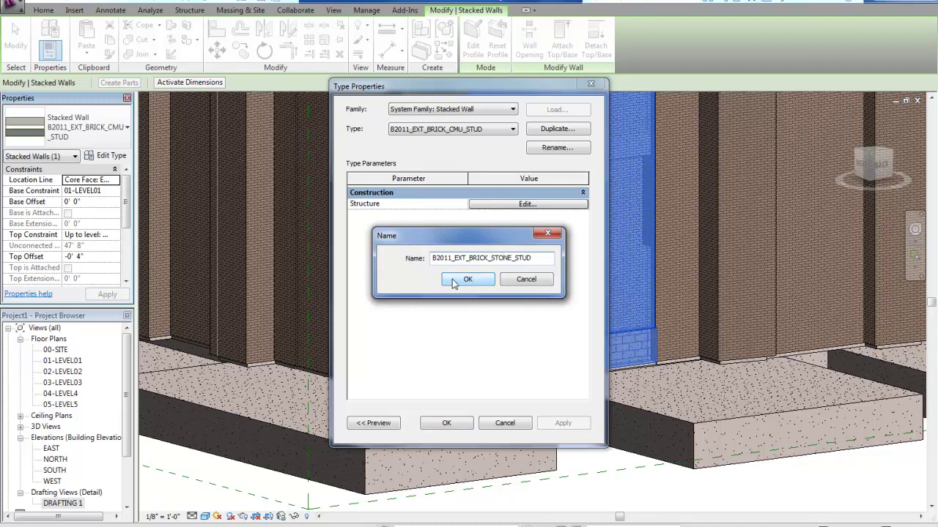
click(454, 280)
click(494, 206)
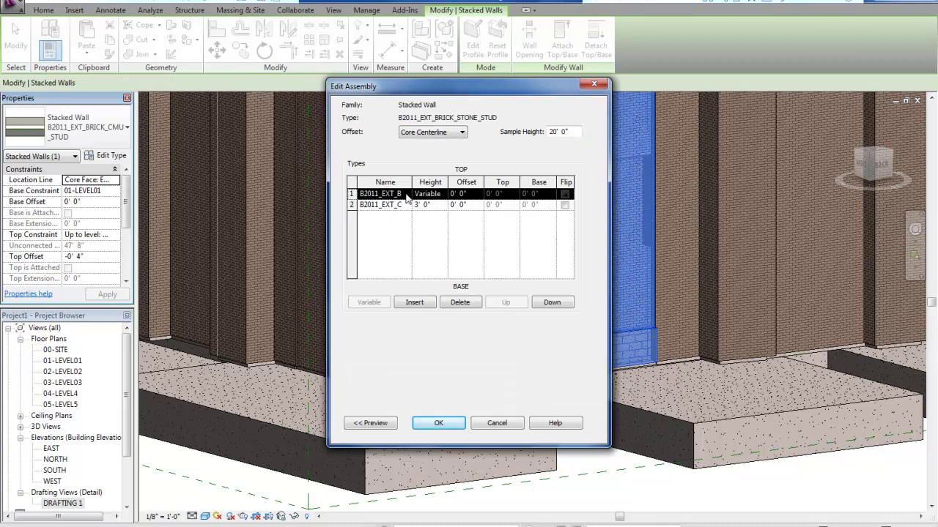
- Keep the brick top and set the base part to B2011_EXT_STONE W 6" STUD, then apply
click(407, 197)
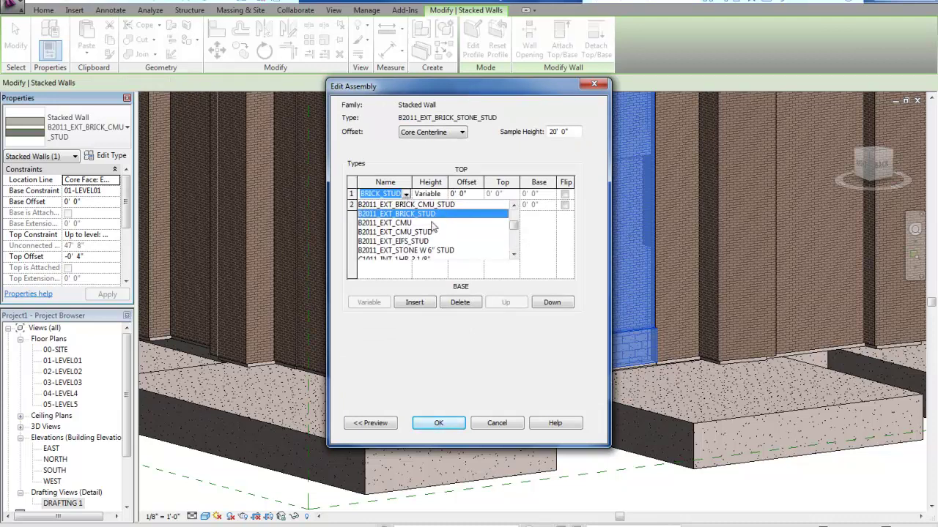
click(407, 167)
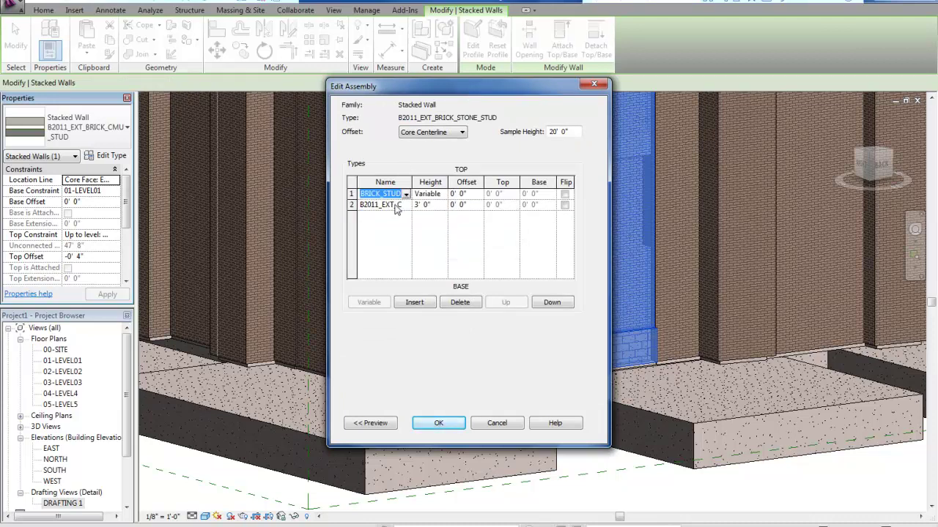
click(394, 209)
click(405, 206)
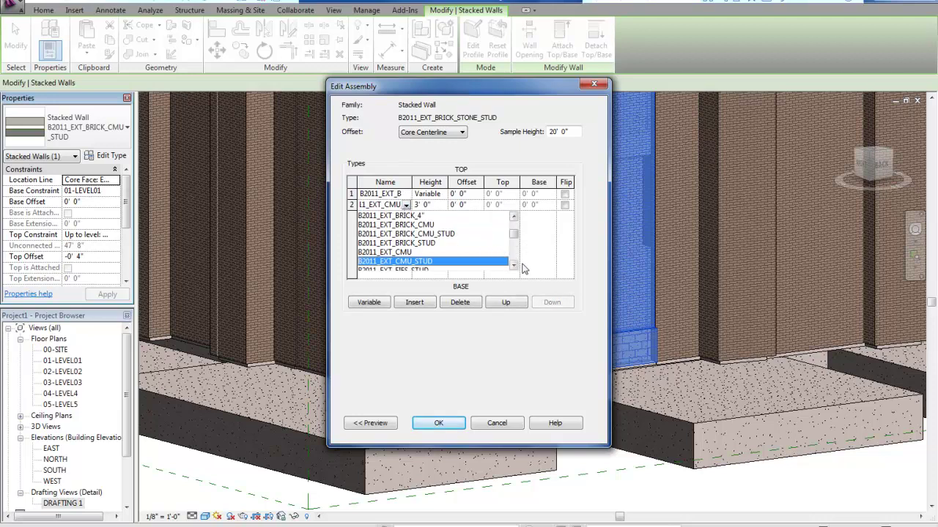
scroll(513, 263, down, 2)
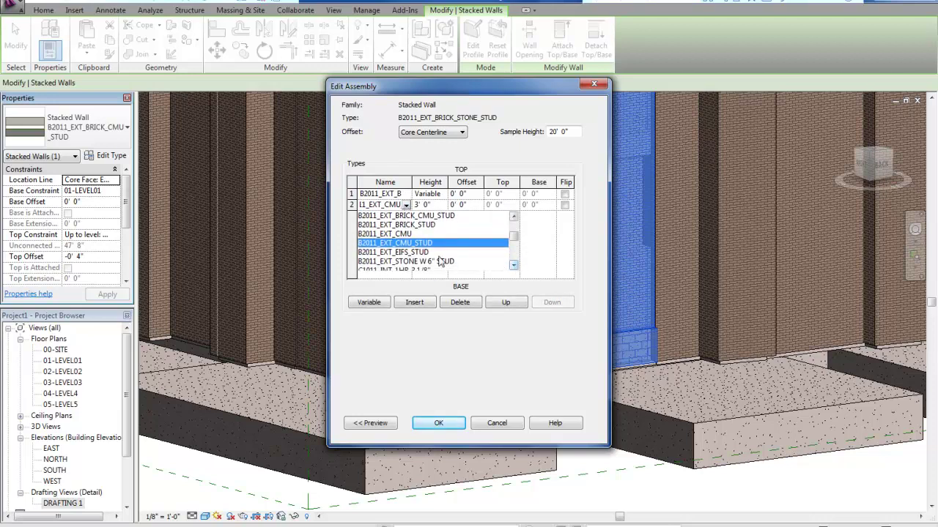
click(405, 262)
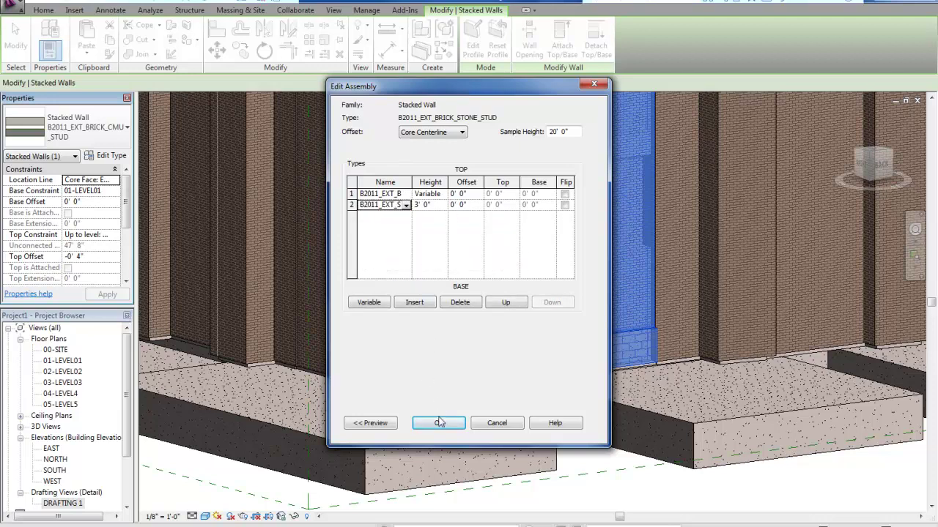
click(433, 208)
click(432, 422)
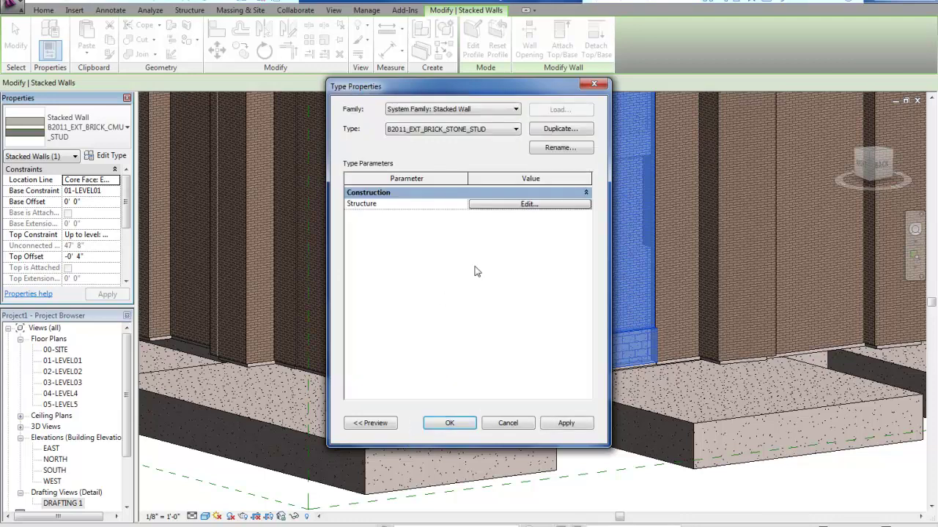
click(449, 423)
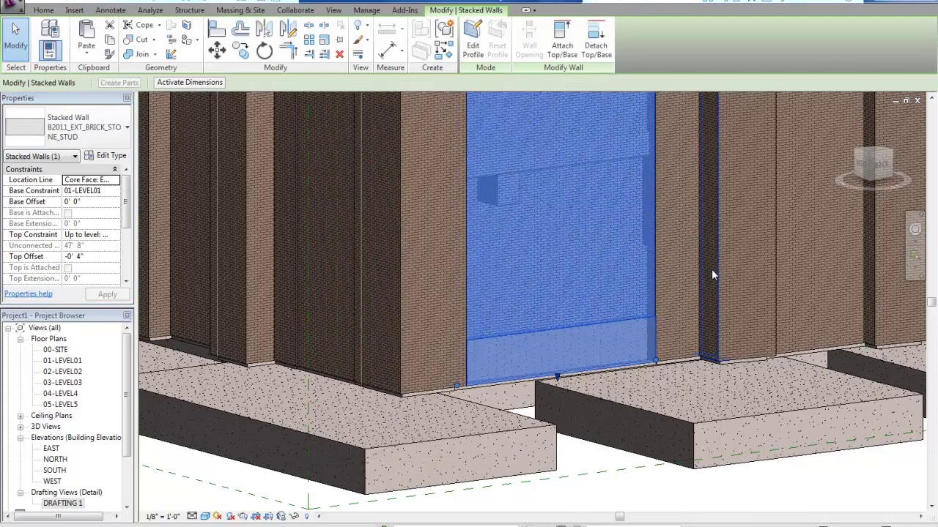
key(Escape)
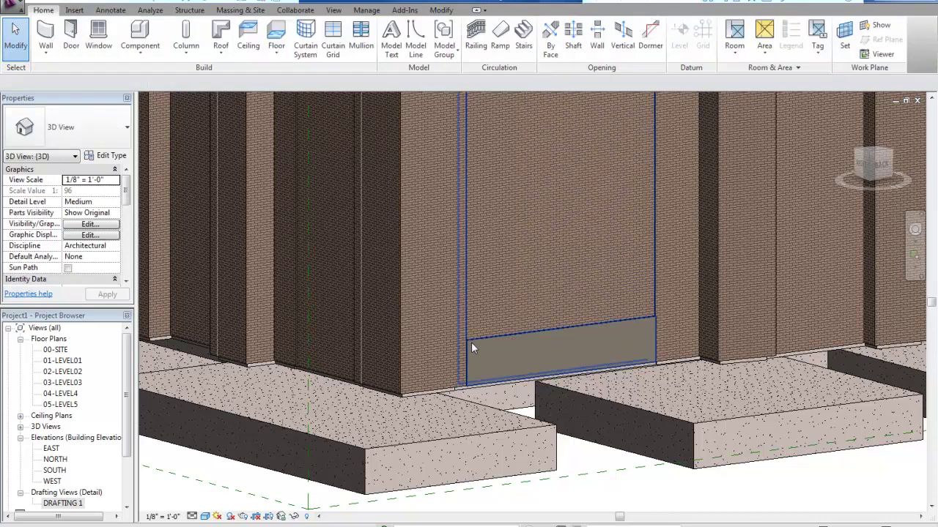
scroll(473, 341, up, 5)
scroll(510, 356, down, 5)
scroll(484, 371, up, 3)
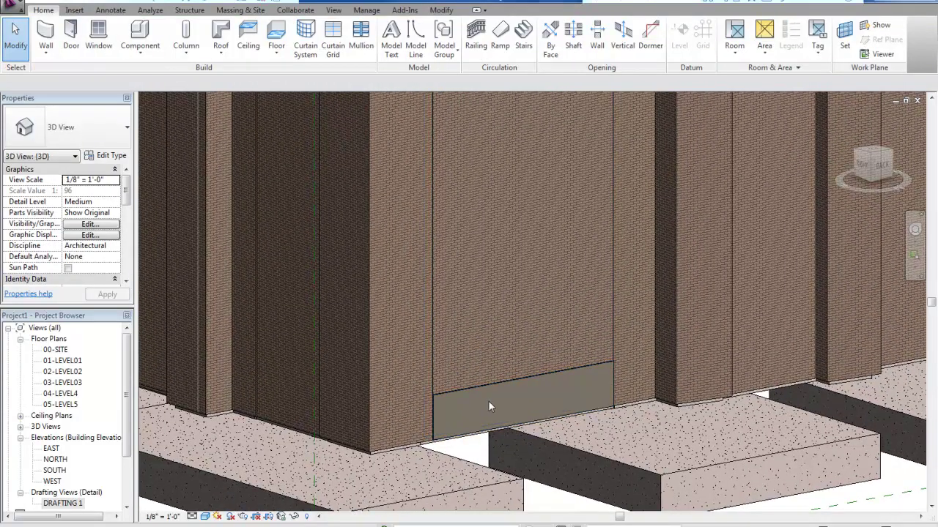
middle_drag(491, 415, 507, 380)
scroll(596, 264, down, 3)
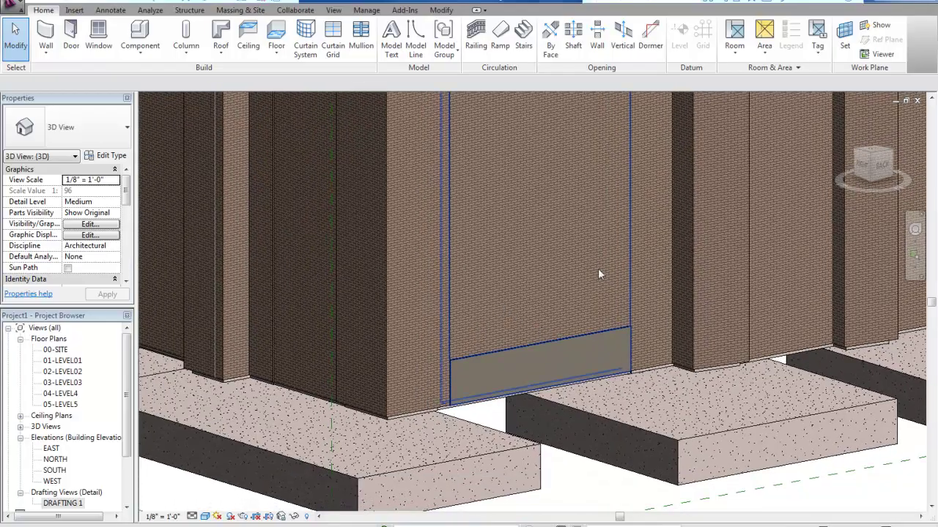